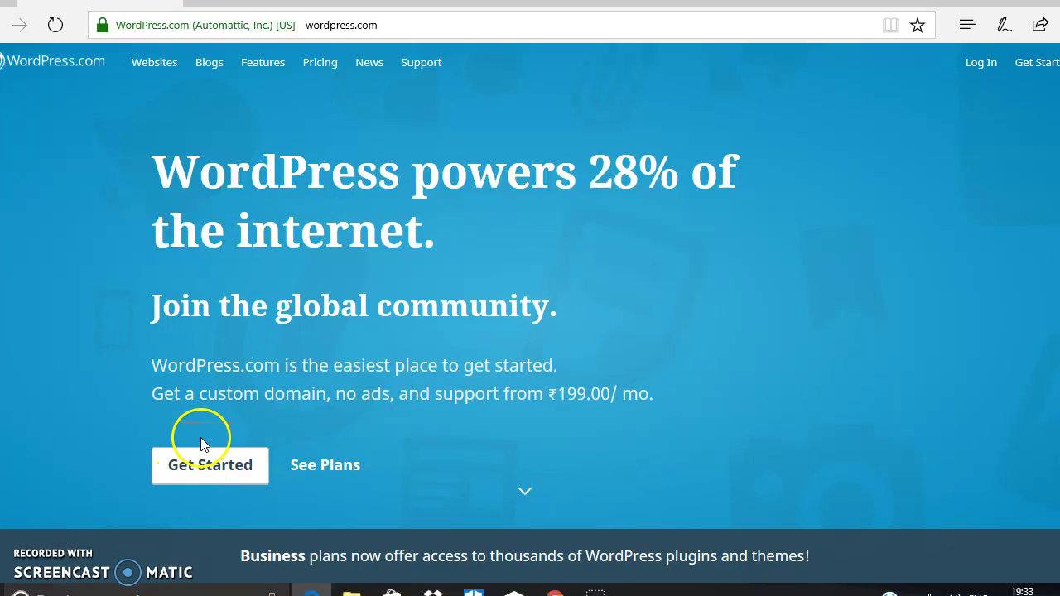
# Begin creating a new site, choosing to start with a website and picking the Twenty Seventeen theme
pyautogui.click(202, 481)
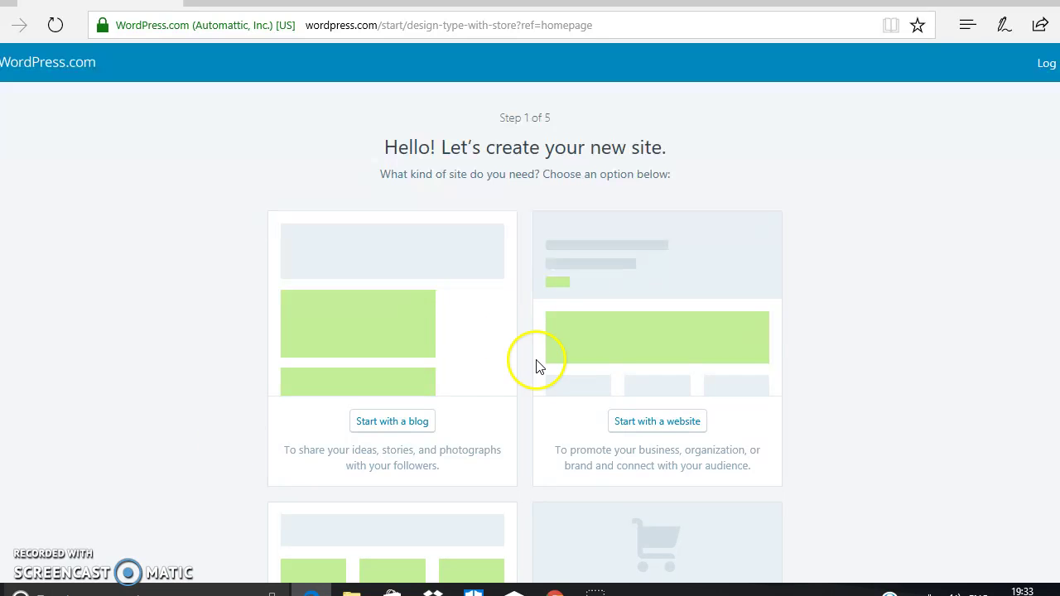
pyautogui.scroll(-1, 994, 232)
pyautogui.scroll(-2, 979, 198)
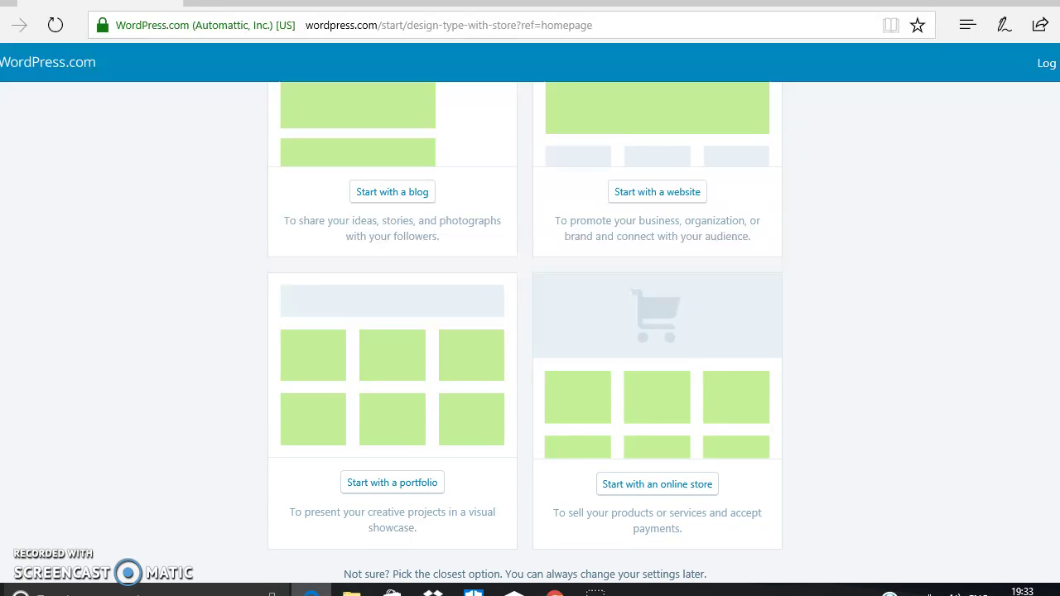
pyautogui.scroll(-1, 526, 347)
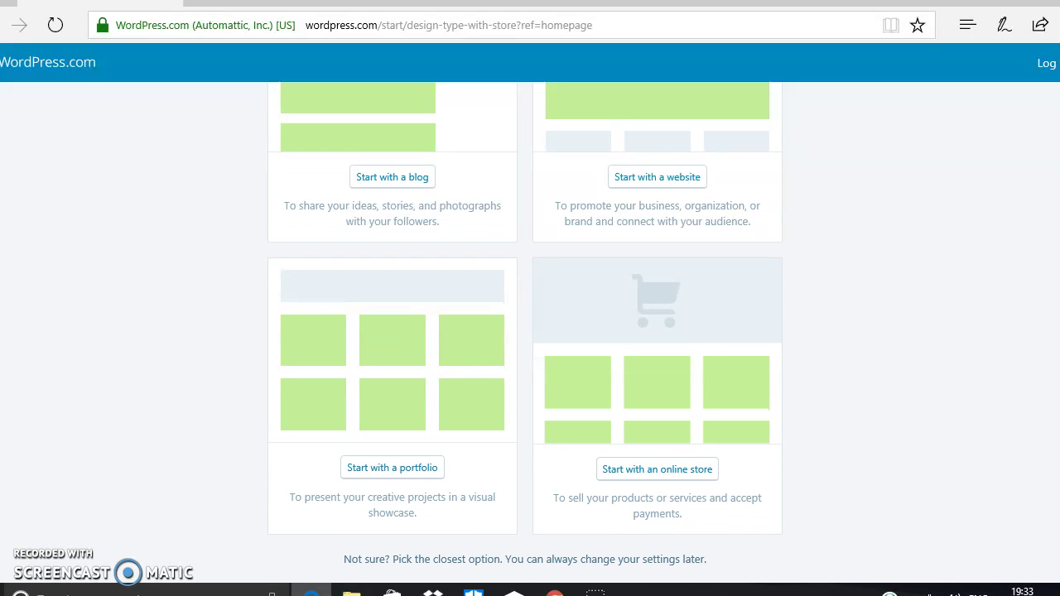
pyautogui.scroll(2, 525, 332)
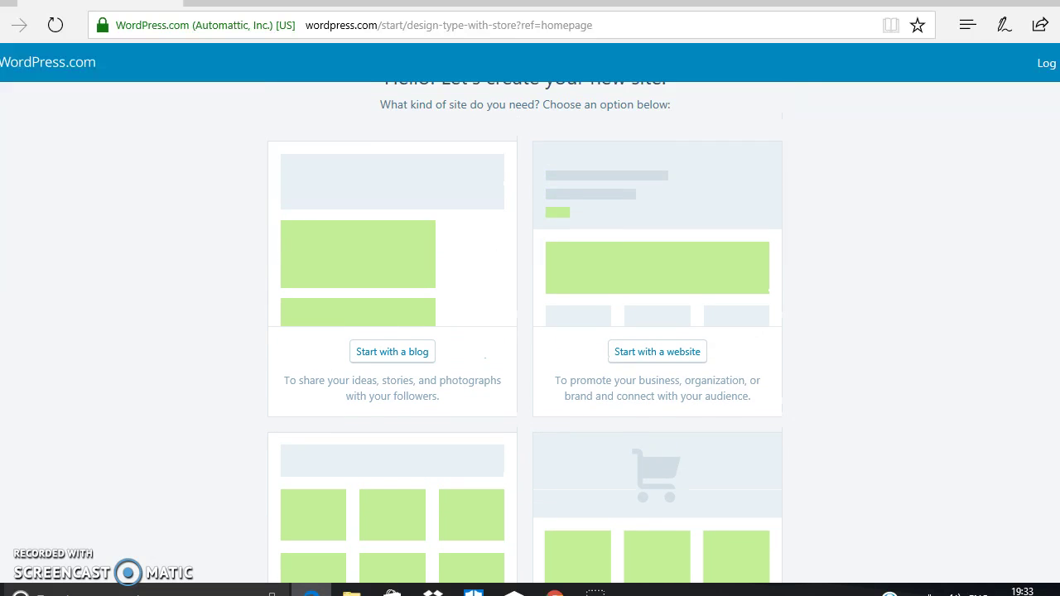
pyautogui.click(650, 355)
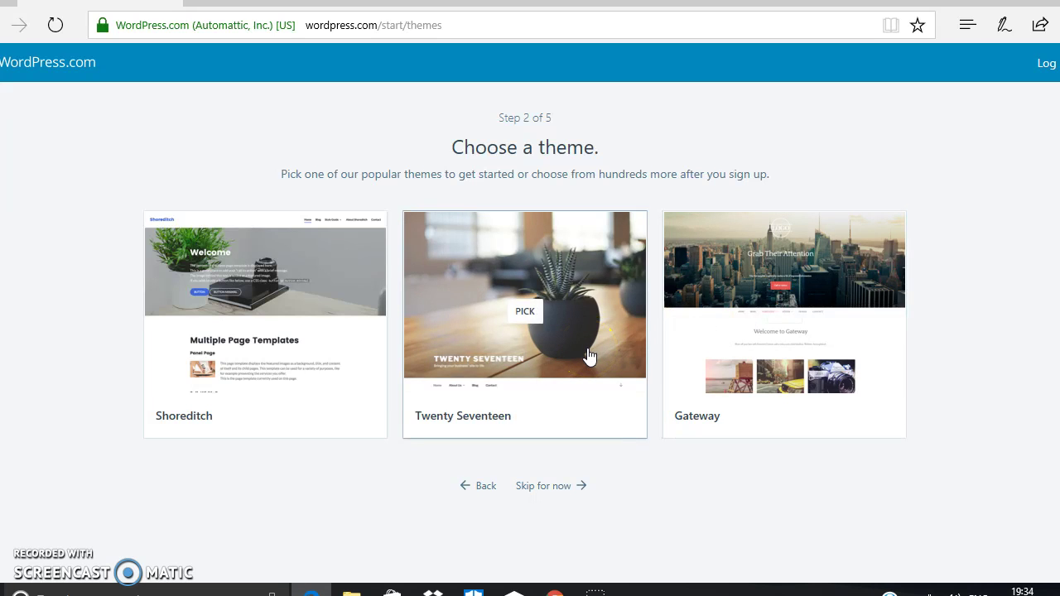
pyautogui.click(544, 353)
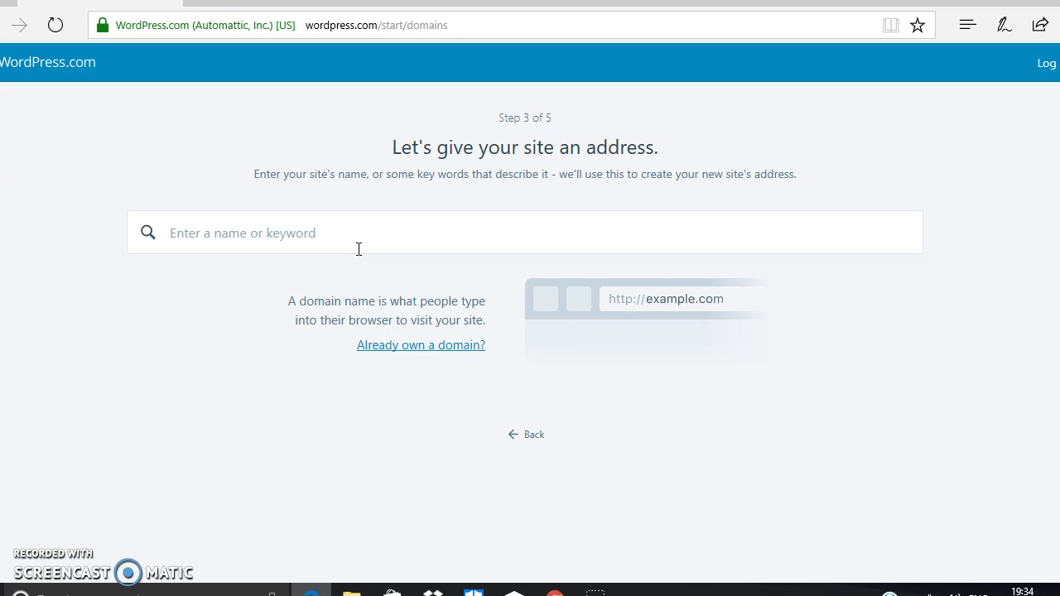
# Search for the site address "abc", select the free abc3077.wordpress.com address, and choose the Free plan
pyautogui.write('abc')
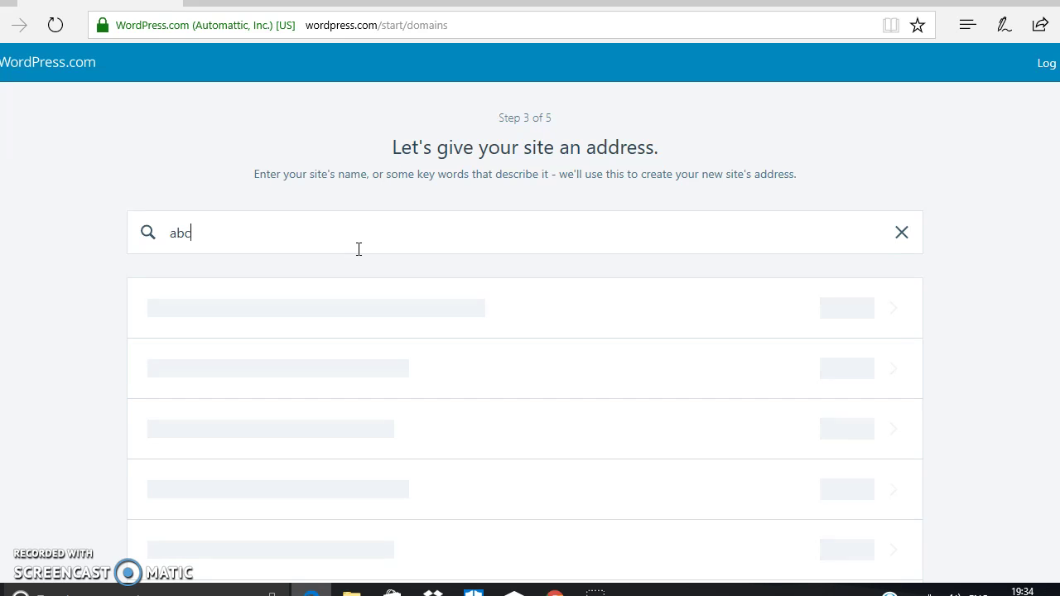
pyautogui.click(249, 230)
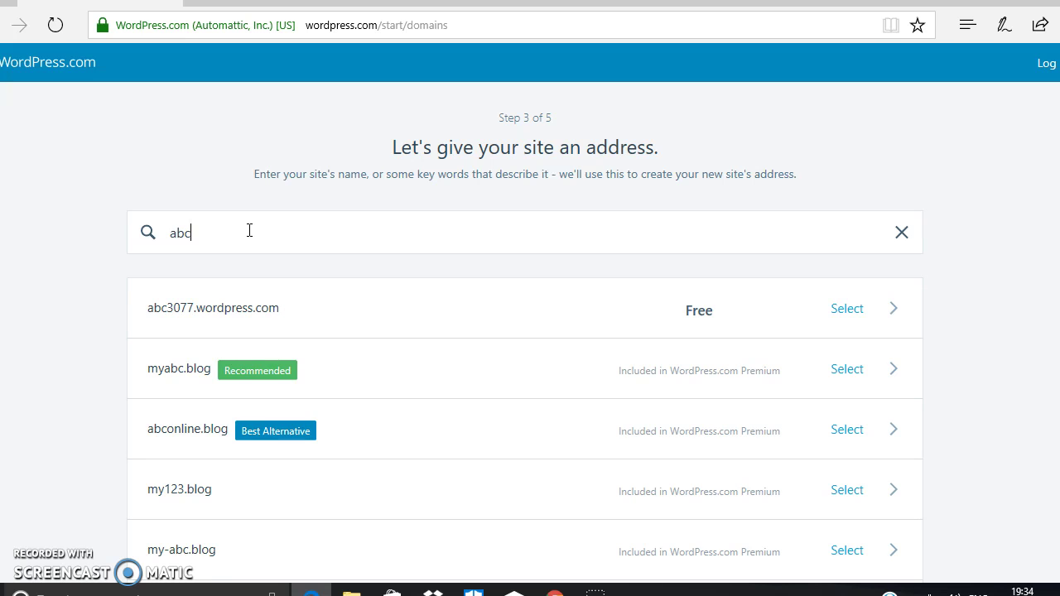
pyautogui.click(178, 240)
pyautogui.scroll(-1, 1052, 315)
pyautogui.scroll(-2, 1052, 315)
pyautogui.scroll(3, 1053, 314)
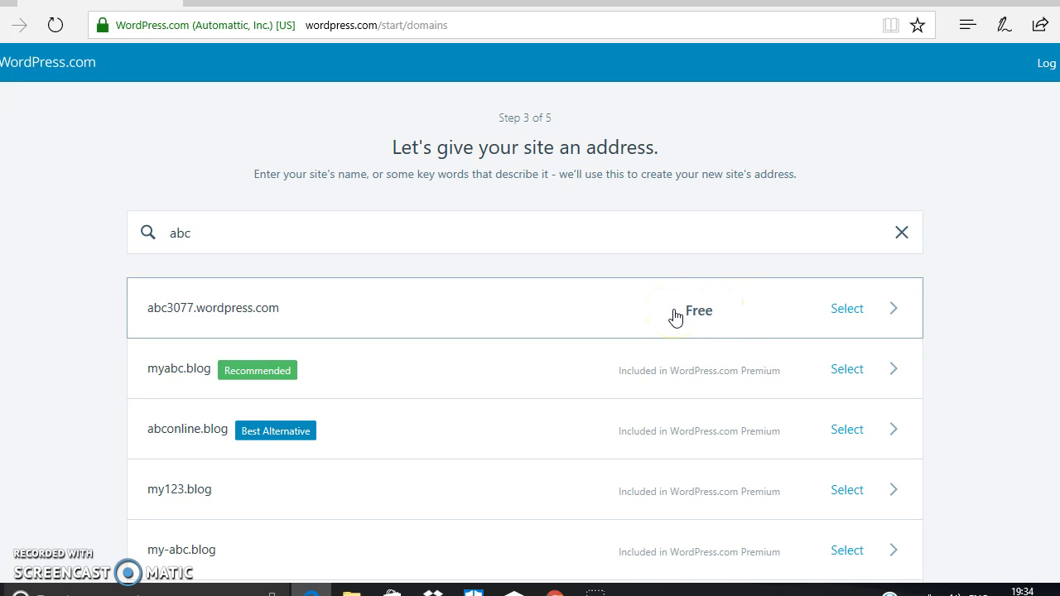
pyautogui.click(676, 317)
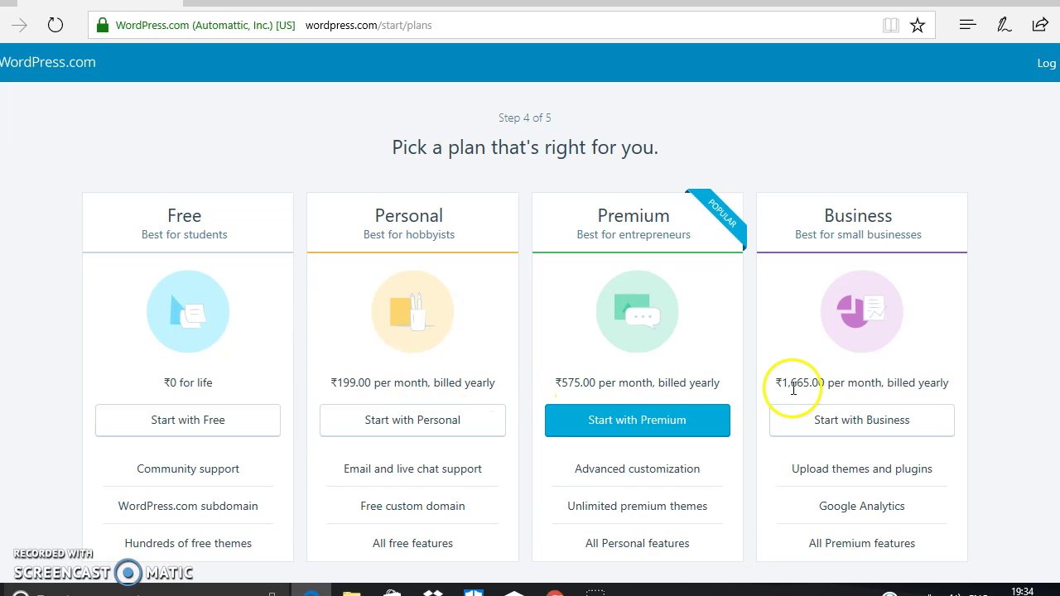
pyautogui.click(178, 425)
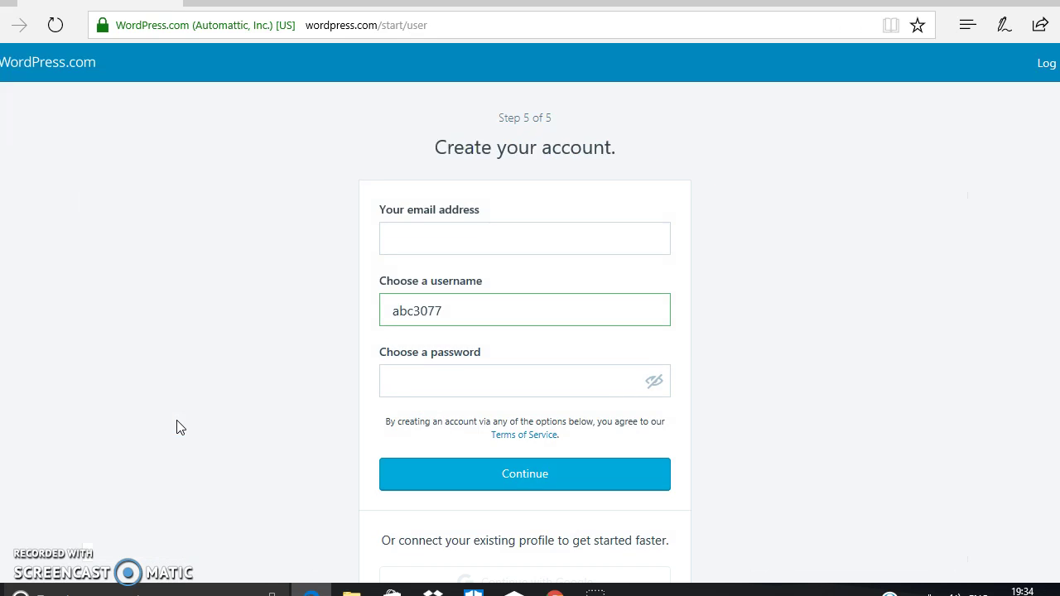
# Go over the email address, username and password fields of the account creation form
pyautogui.click(450, 249)
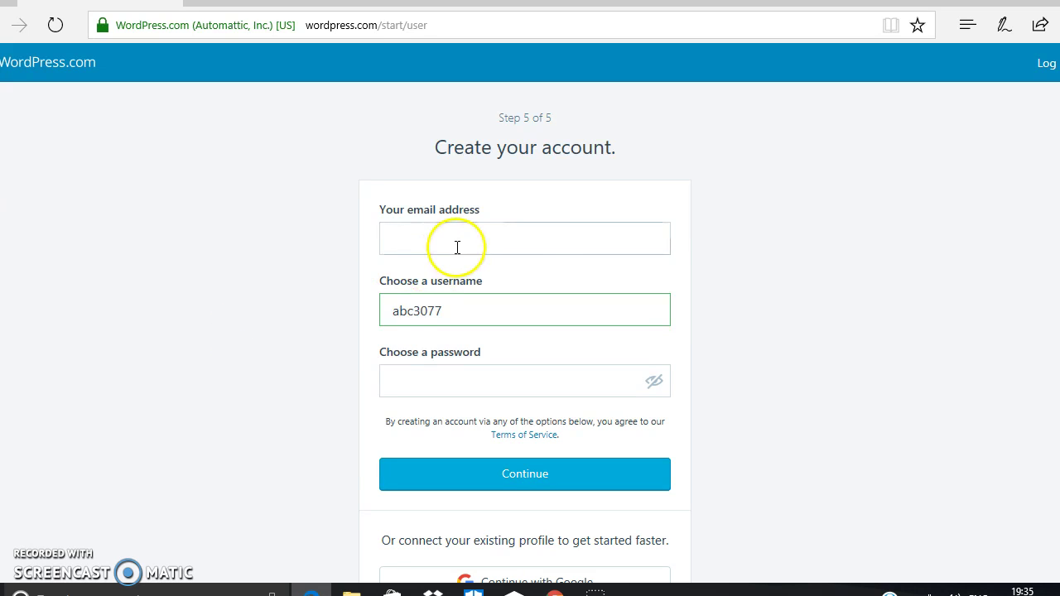
pyautogui.click(444, 312)
pyautogui.click(402, 308)
pyautogui.click(448, 314)
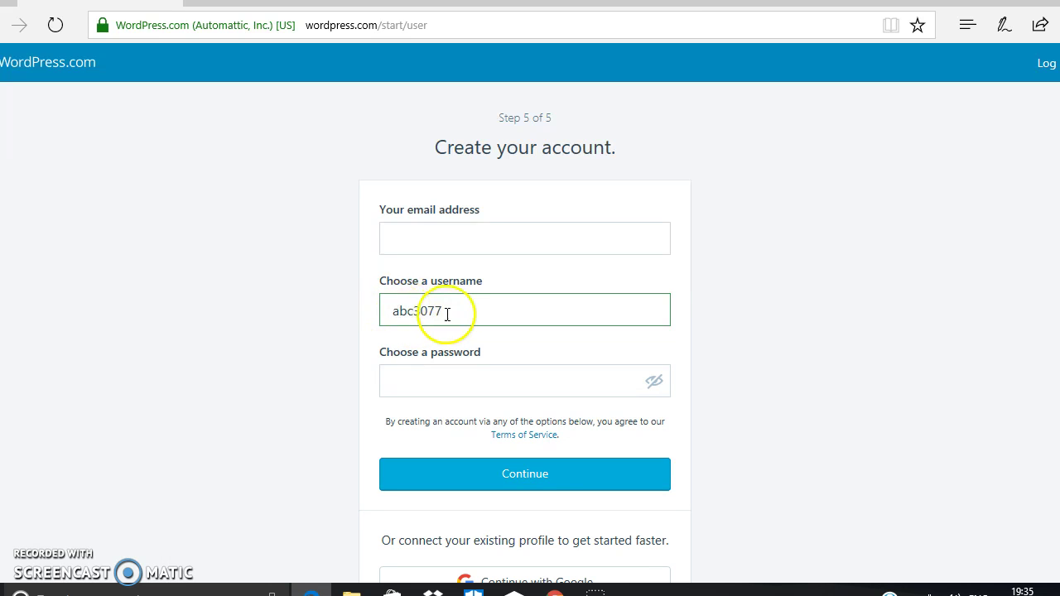
pyautogui.click(413, 383)
pyautogui.click(450, 490)
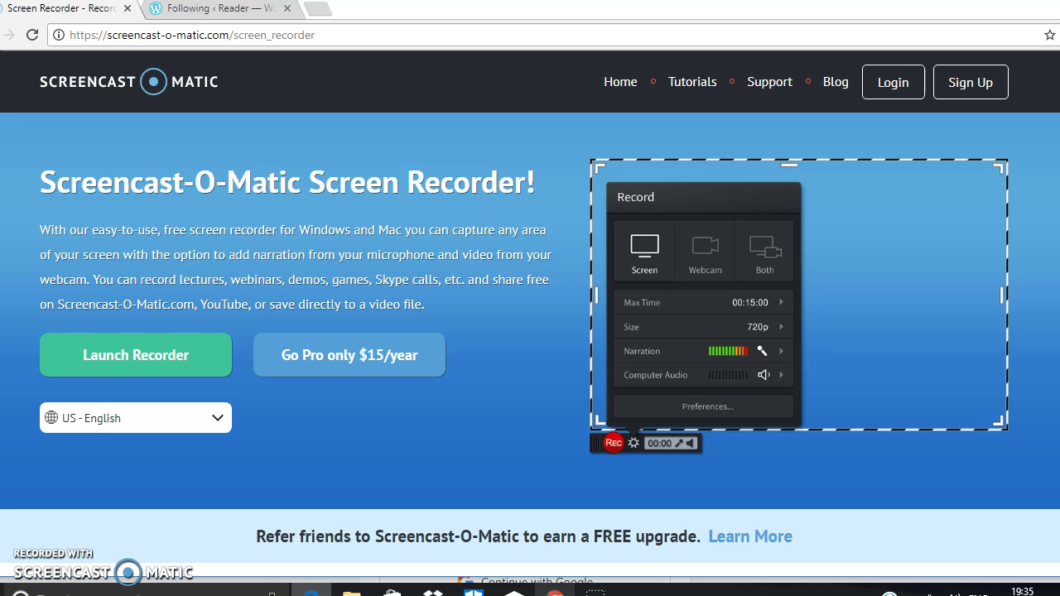
# Switch to Chrome's logged-in WordPress.com page and change the current site under My Sites from abc8639.wordpress.com to the second listed site
pyautogui.click(555, 592)
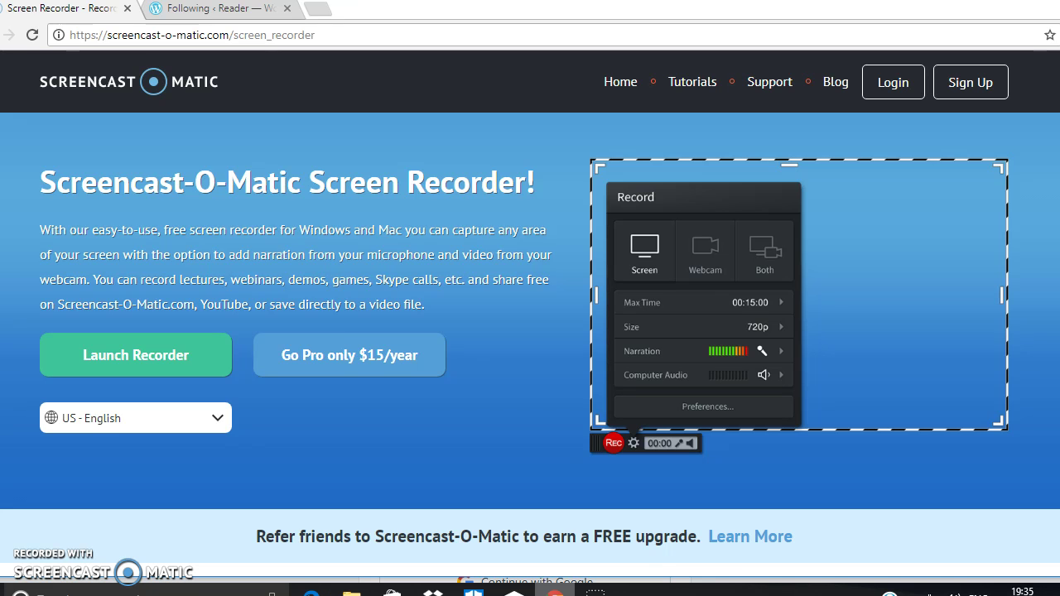
pyautogui.click(236, 12)
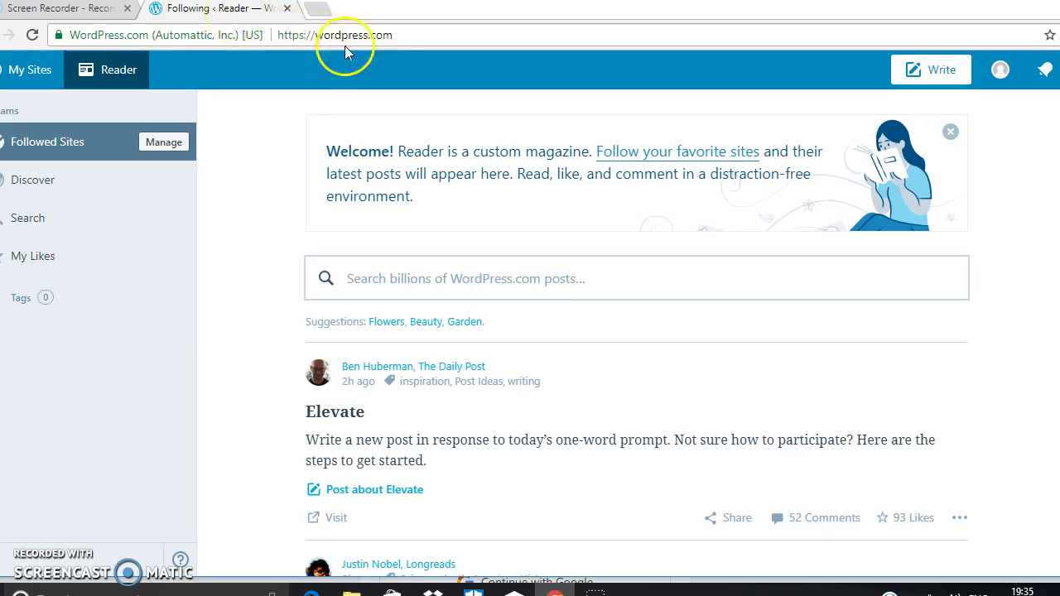
pyautogui.click(367, 35)
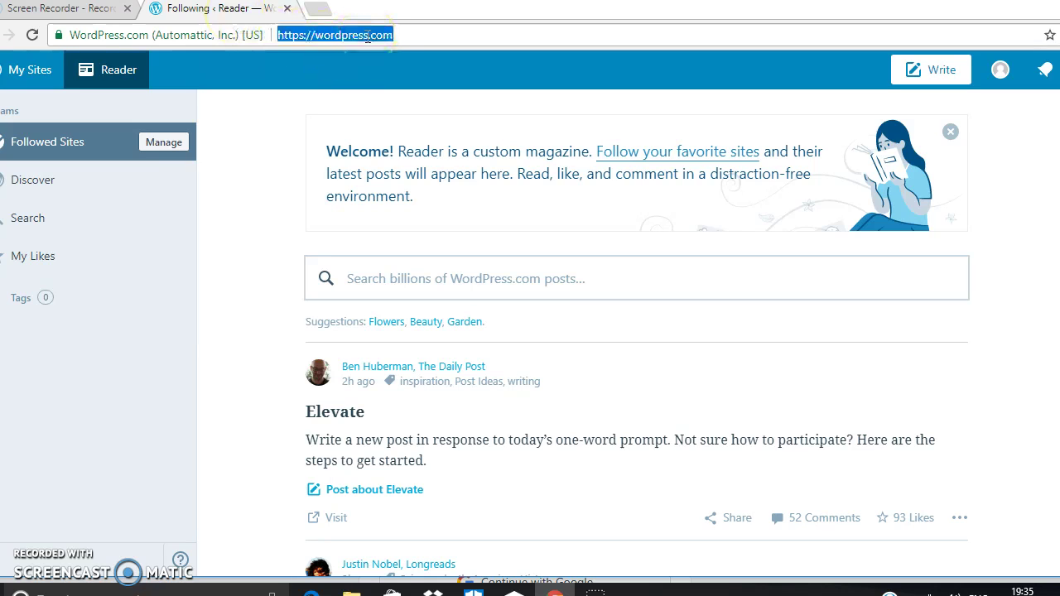
pyautogui.click(12, 74)
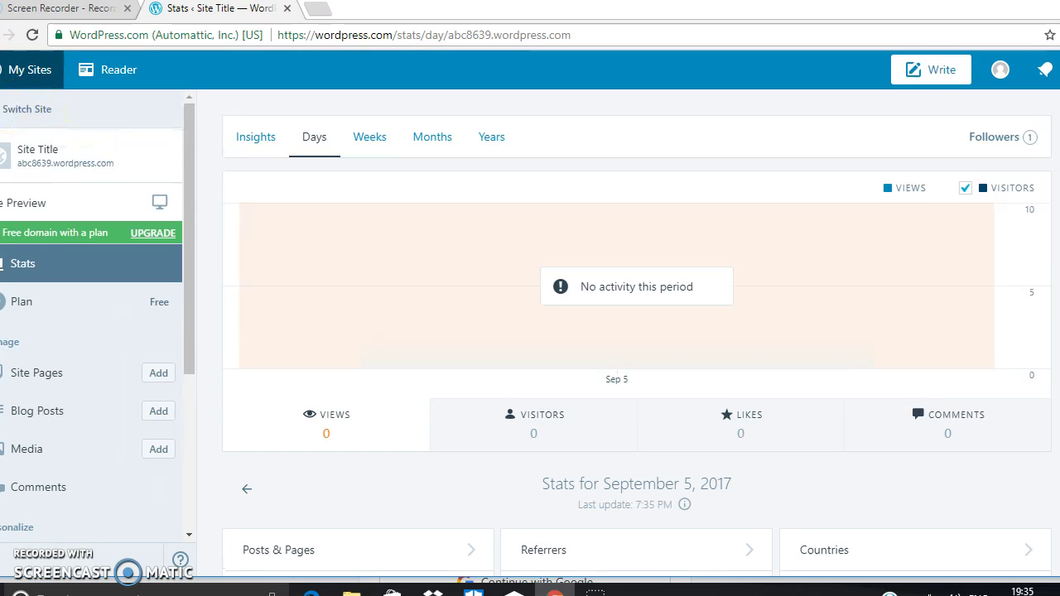
pyautogui.click(25, 114)
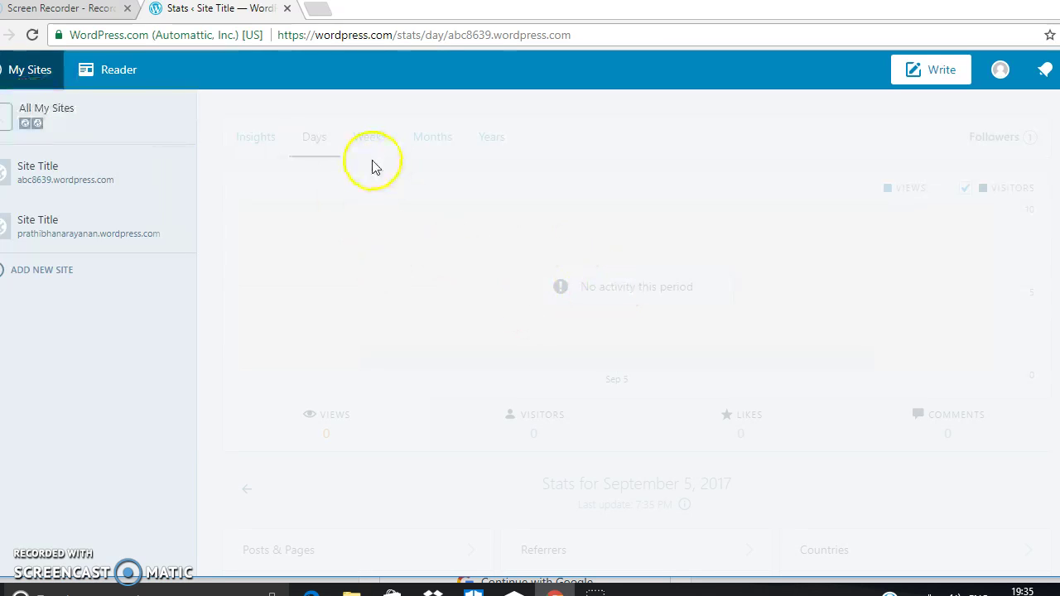
pyautogui.click(110, 228)
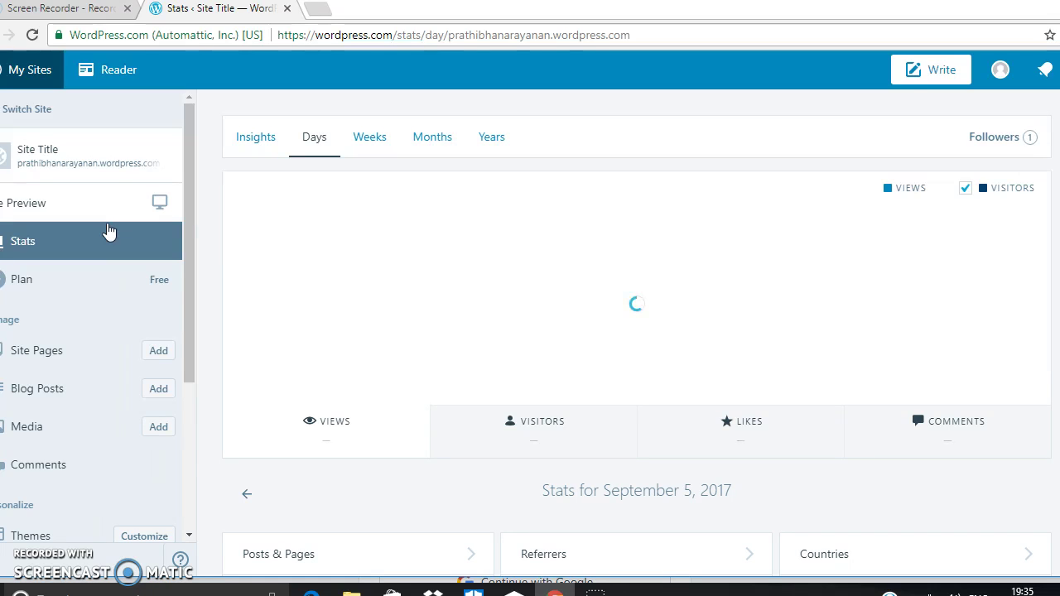
pyautogui.click(96, 162)
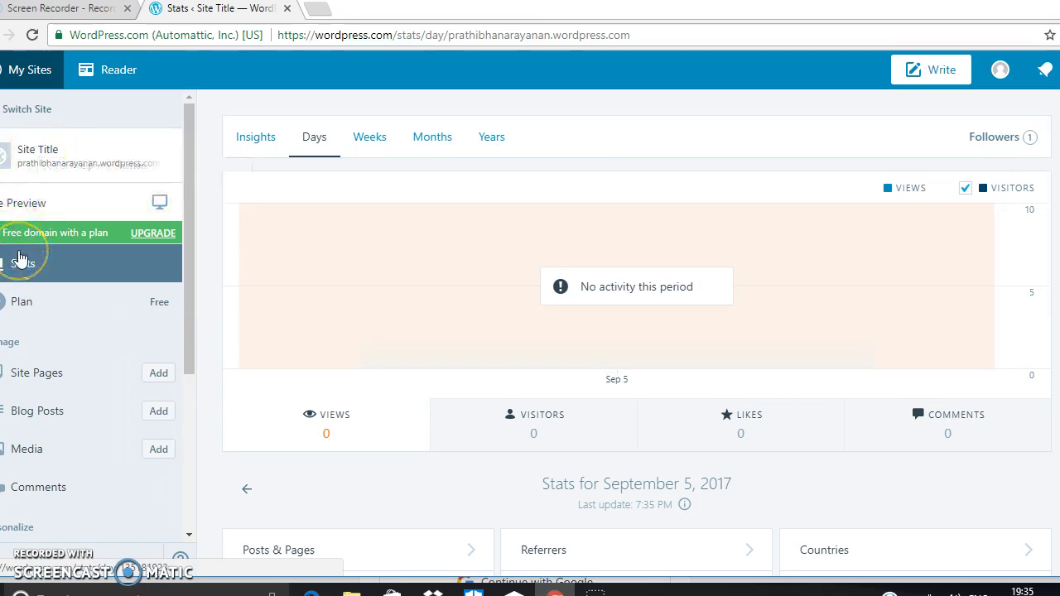
pyautogui.moveTo(188, 302); pyautogui.dragTo(199, 214)
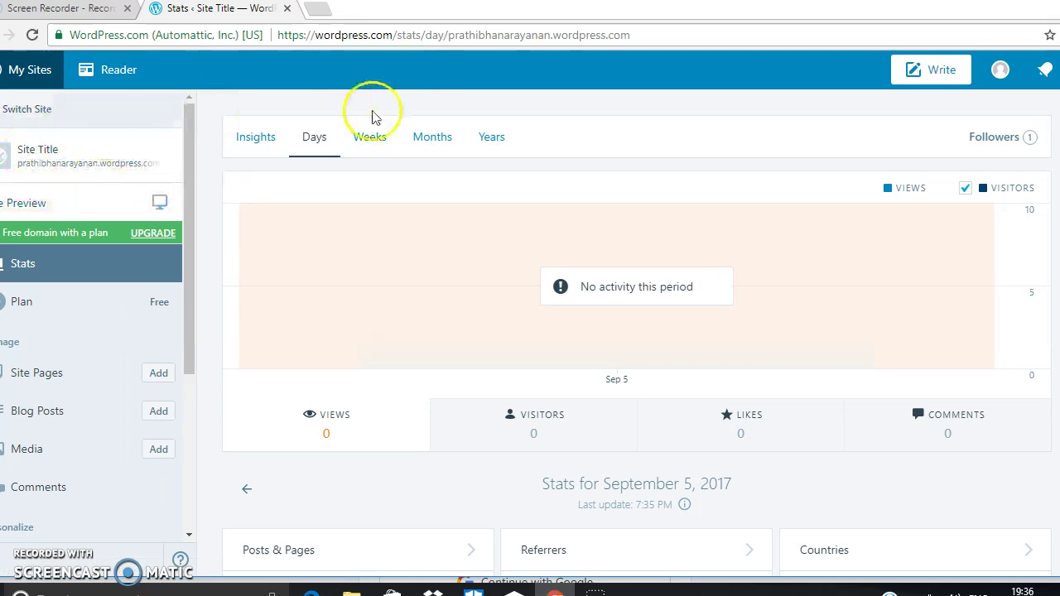
# Strip the wordpress.com/stats/day/ part from the web address and load the site's own home page
pyautogui.click(448, 35)
pyautogui.click(448, 35)
pyautogui.press('BackSpace')
pyautogui.press('BackSpace')
pyautogui.press('BackSpace')
pyautogui.press('BackSpace')
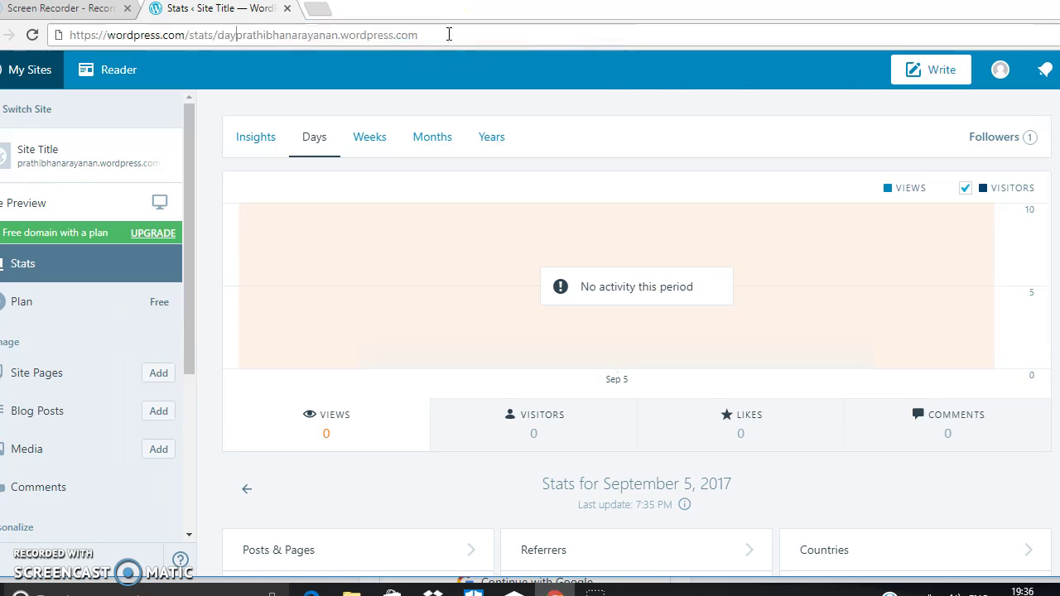
pyautogui.press('BackSpace')
pyautogui.press('BackSpace')
pyautogui.press('BackSpace')
pyautogui.press('BackSpace')
pyautogui.press('BackSpace')
pyautogui.press('BackSpace')
pyautogui.press('BackSpace')
pyautogui.press('BackSpace')
pyautogui.press('BackSpace')
pyautogui.press('BackSpace')
pyautogui.press('BackSpace')
pyautogui.press('BackSpace')
pyautogui.press('BackSpace')
pyautogui.press('BackSpace')
pyautogui.press('BackSpace')
pyautogui.press('BackSpace')
pyautogui.press('BackSpace')
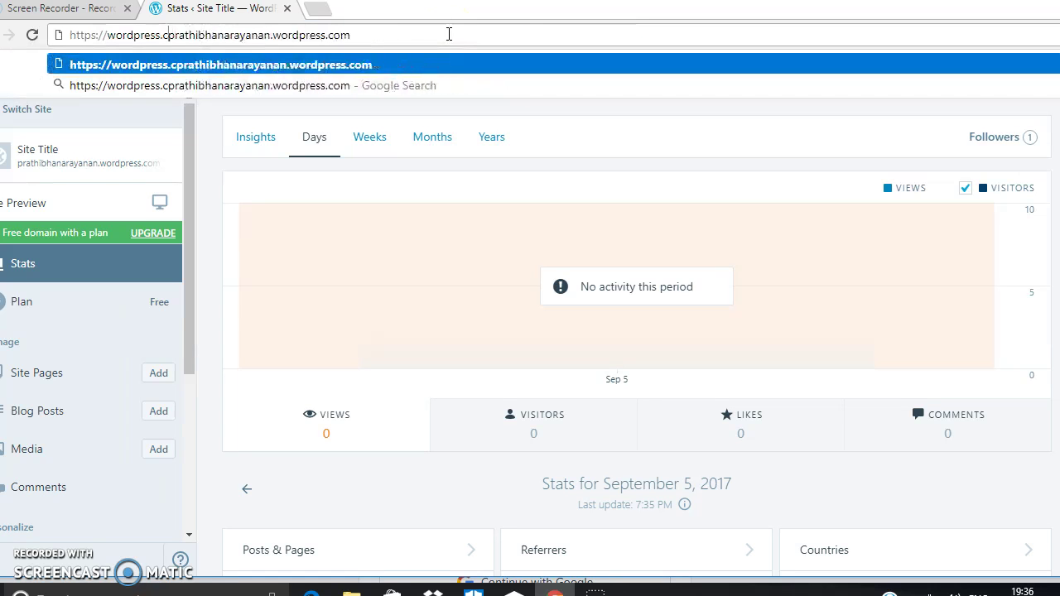
pyautogui.press('BackSpace')
pyautogui.press('BackSpace')
pyautogui.press('BackSpace')
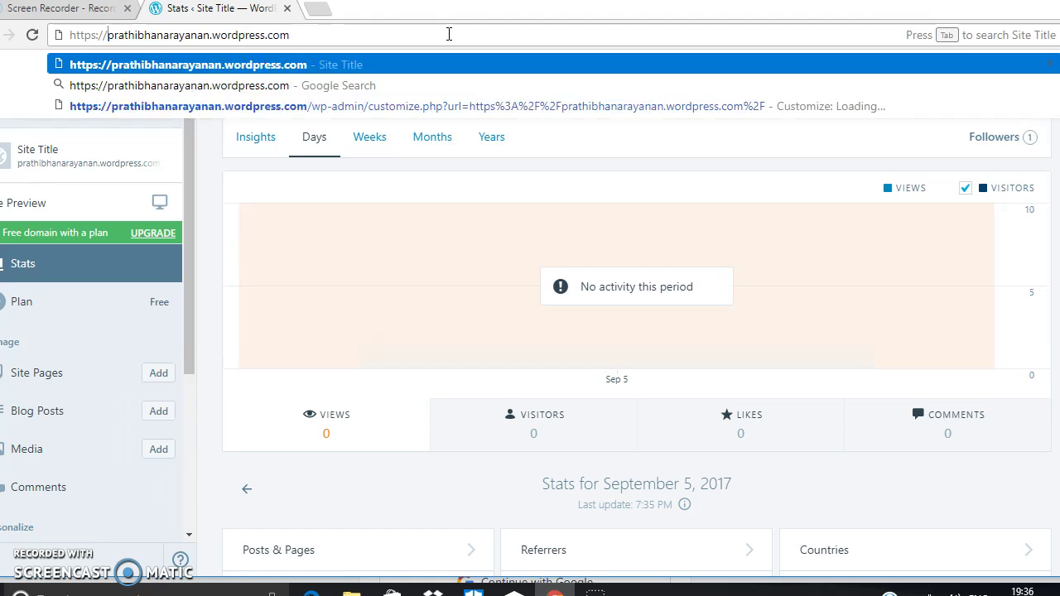
pyautogui.press('Return')
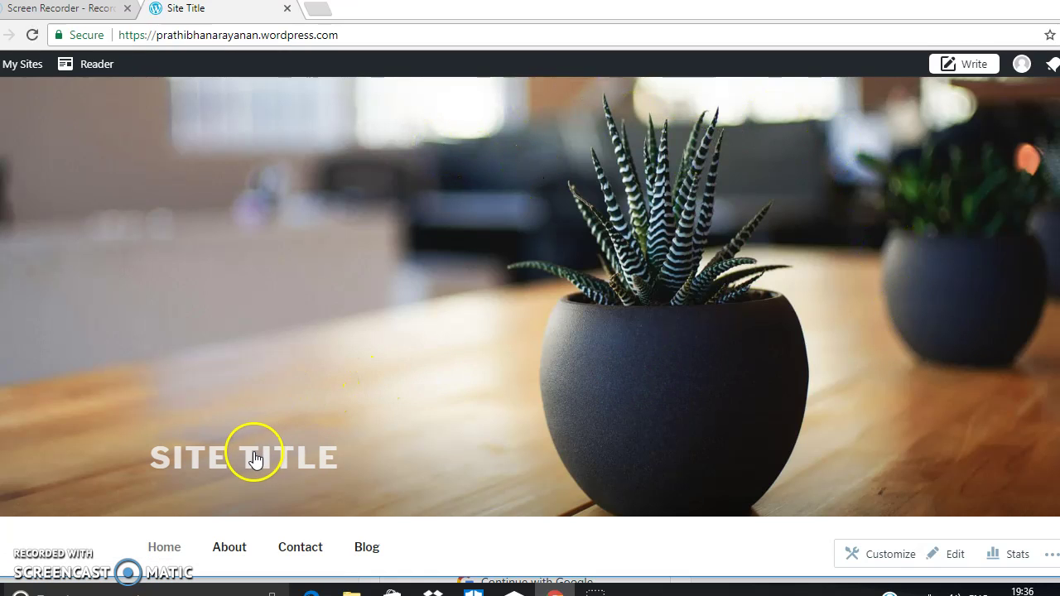
# Look through the site's home page, including its title, navigation links, welcome text and images
pyautogui.click(282, 464)
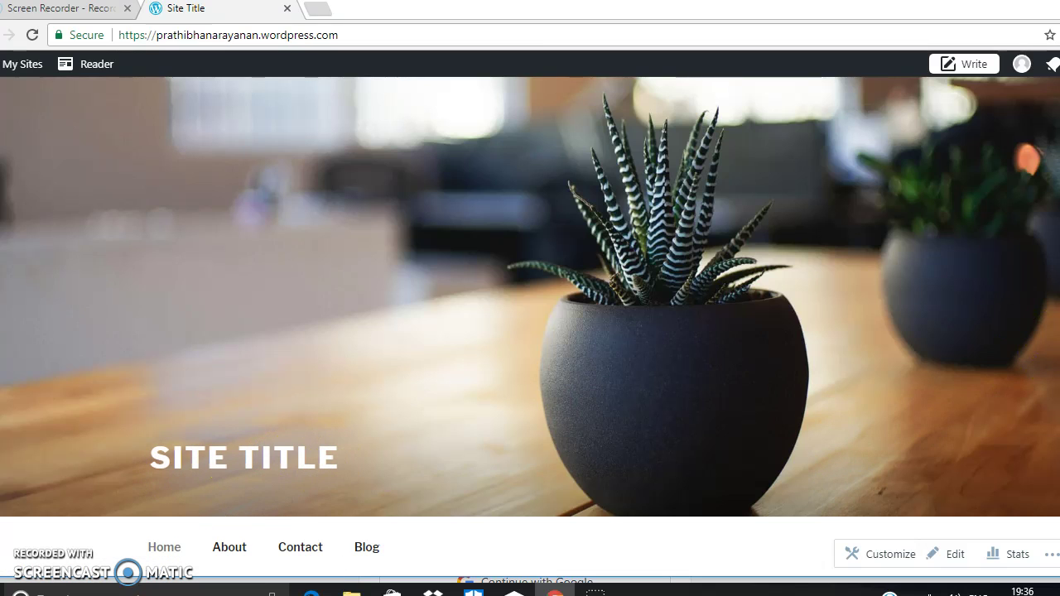
pyautogui.scroll(-2, 898, 162)
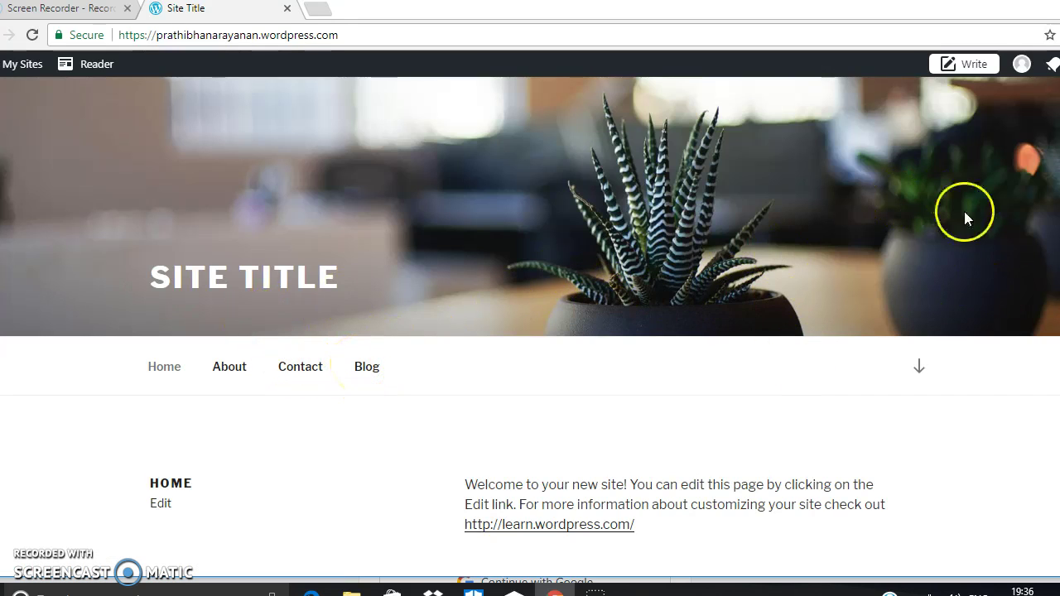
pyautogui.scroll(-4, 788, 213)
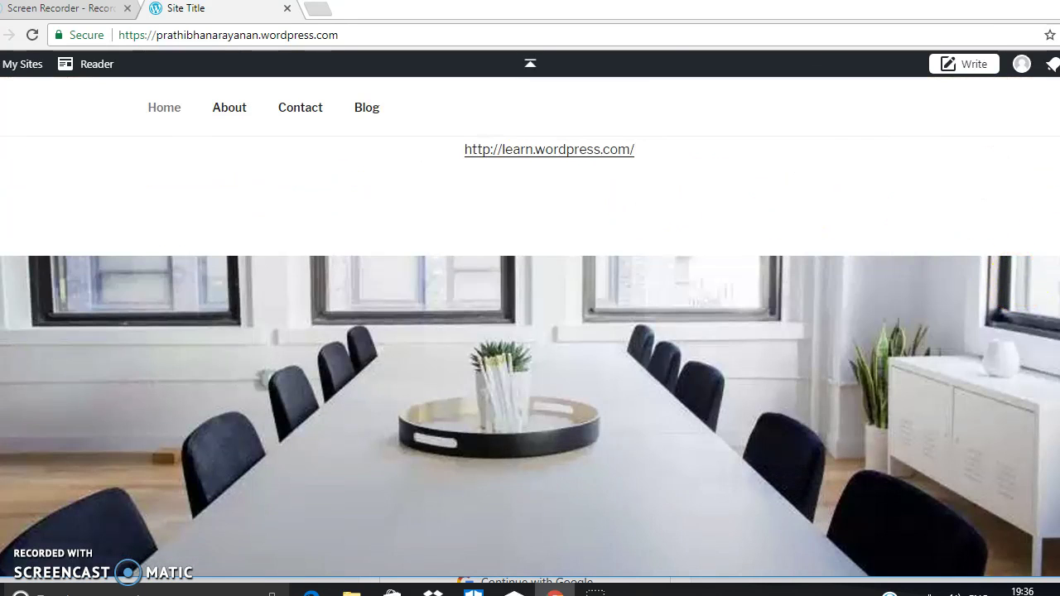
pyautogui.scroll(-1, 1016, 286)
pyautogui.scroll(5, 530, 331)
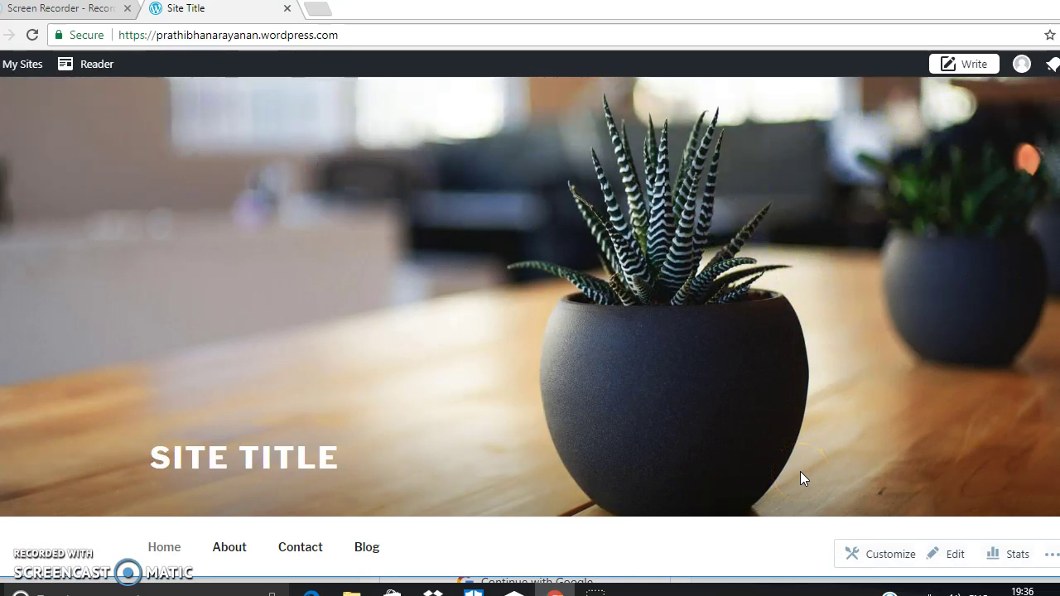
# View the Site Identity settings in the site customizer, and return to the home page
pyautogui.click(870, 556)
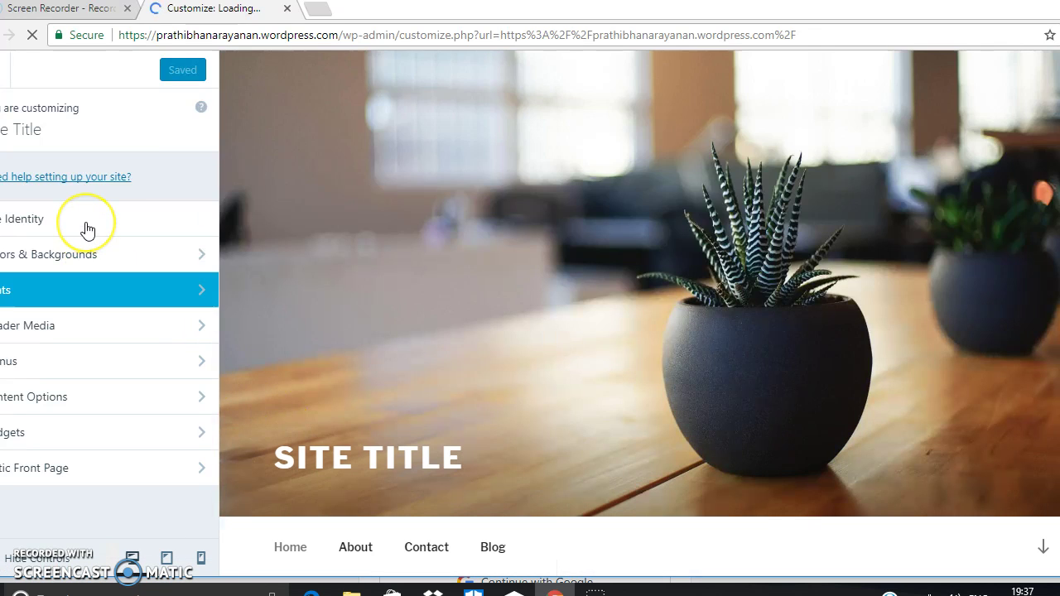
pyautogui.click(87, 229)
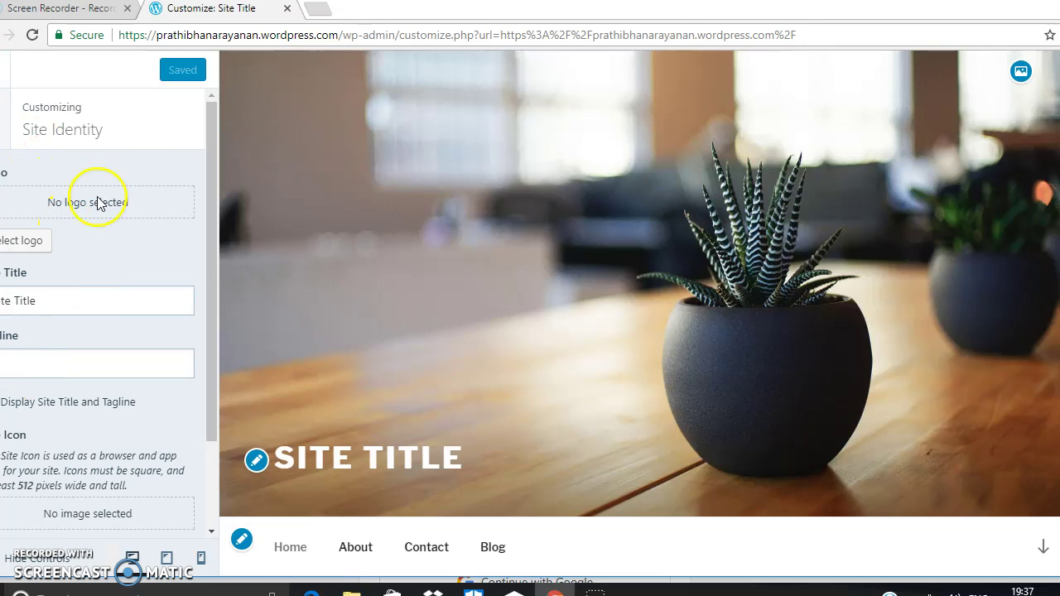
pyautogui.click(3, 69)
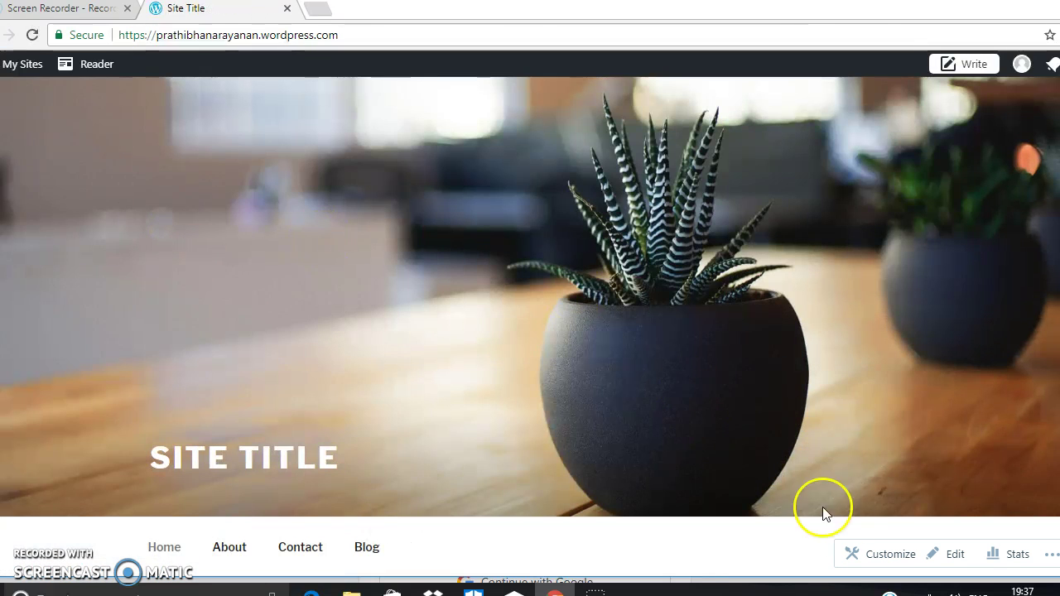
# Reopen the site customizer from the home page and go to its Menus settings
pyautogui.click(862, 559)
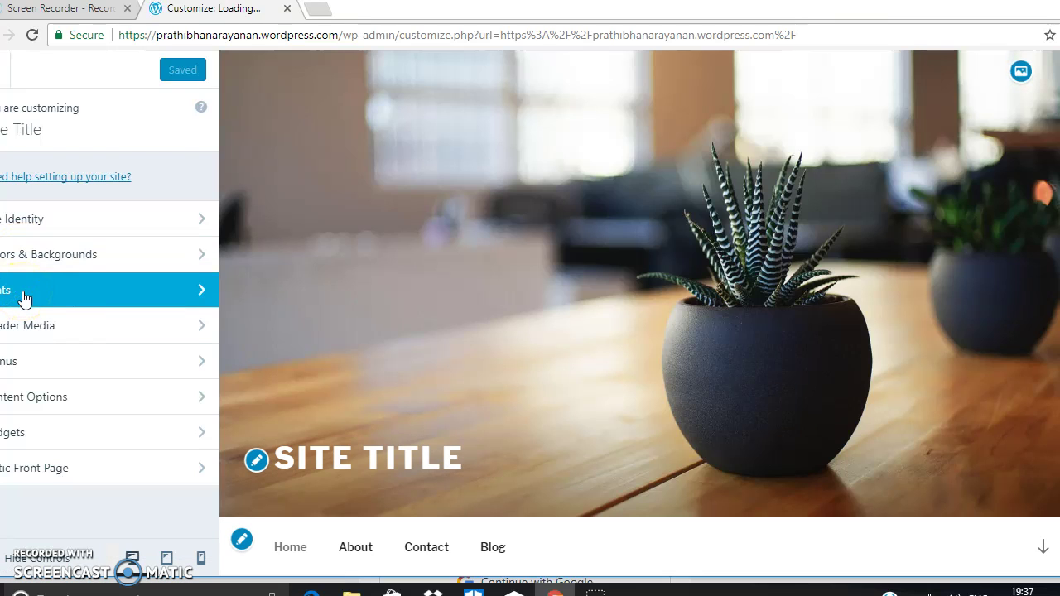
pyautogui.click(27, 365)
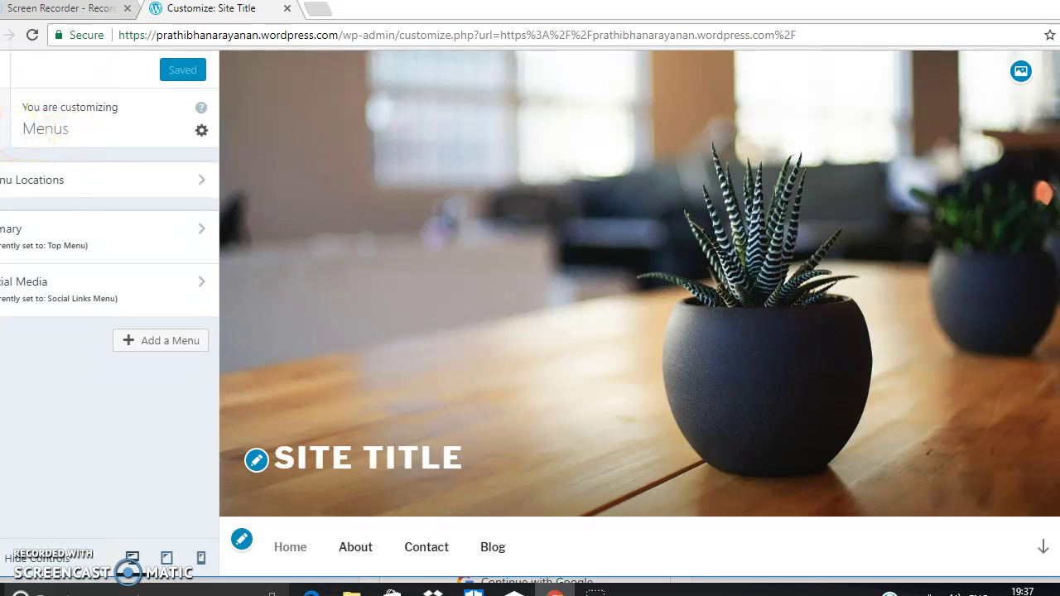
# Leave the site customizer and open the site's list of published pages
pyautogui.press('Escape')
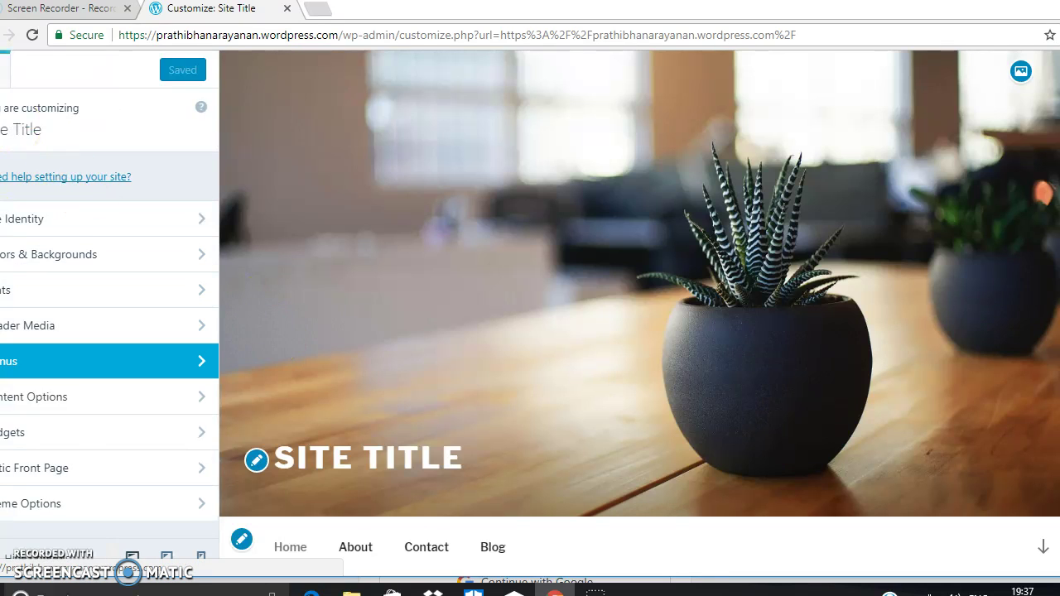
pyautogui.press('Return')
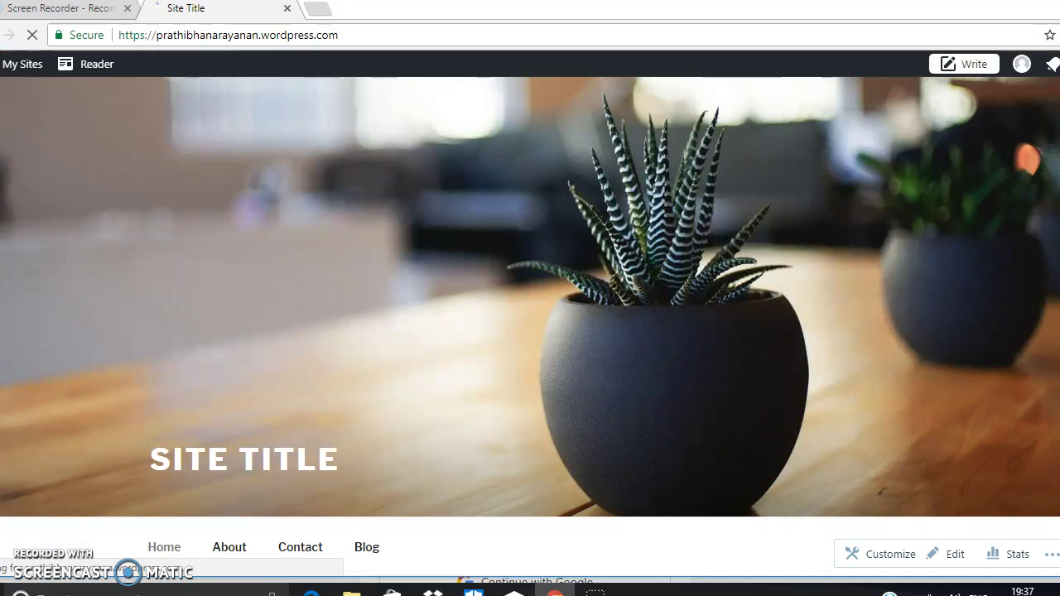
pyautogui.click(9, 65)
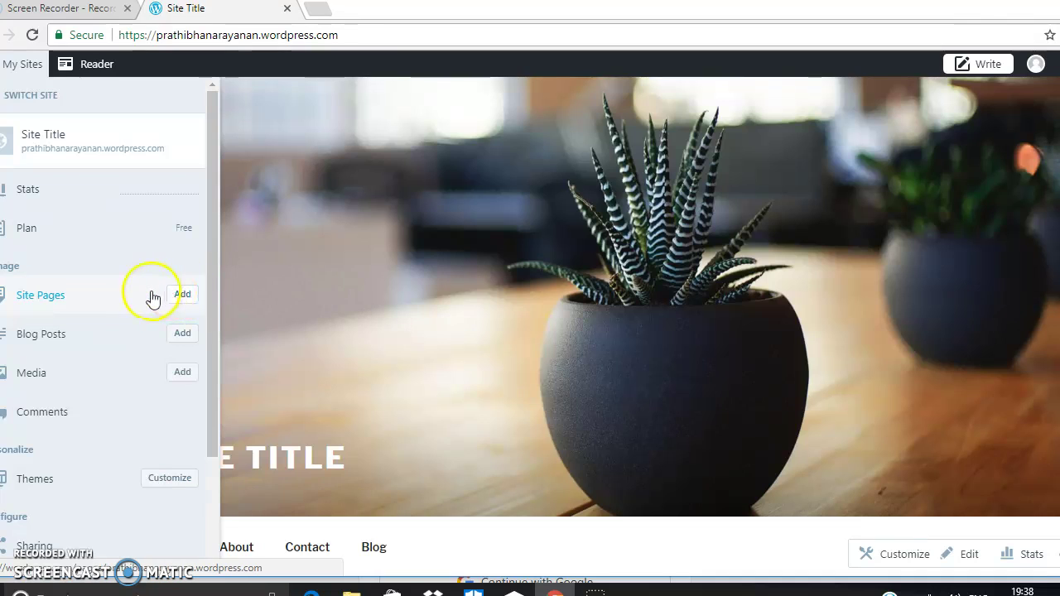
pyautogui.click(51, 303)
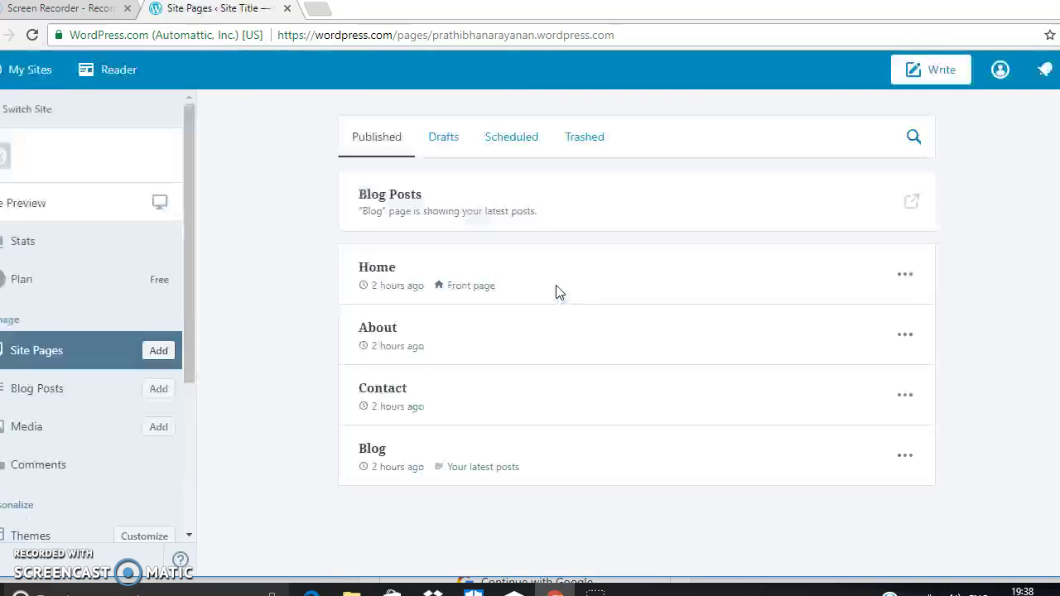
pyautogui.click(406, 219)
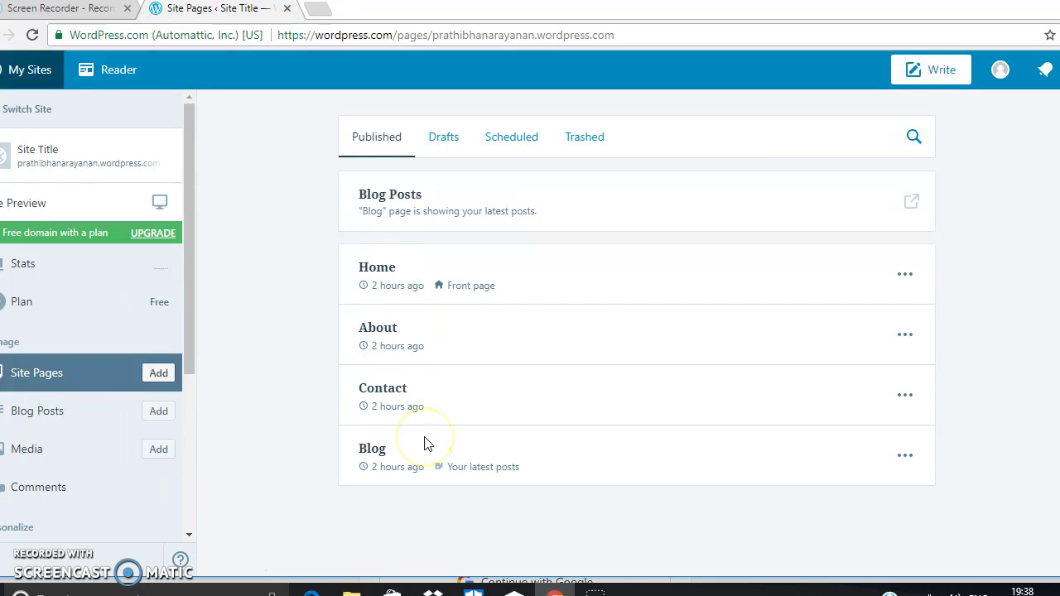
# Add a new site page and give it the title FDP101x
pyautogui.click(163, 377)
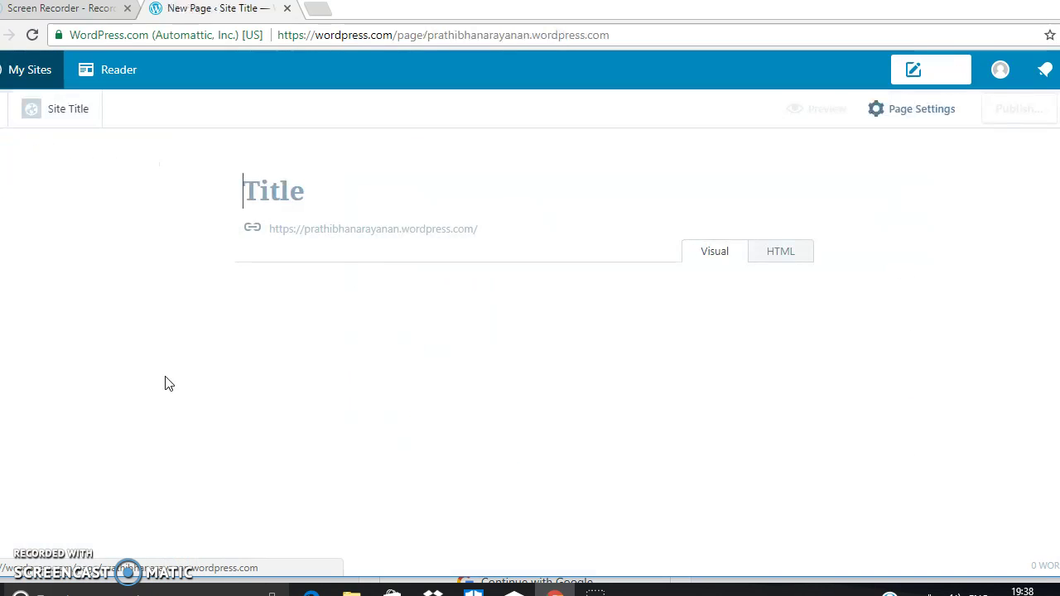
pyautogui.click(257, 191)
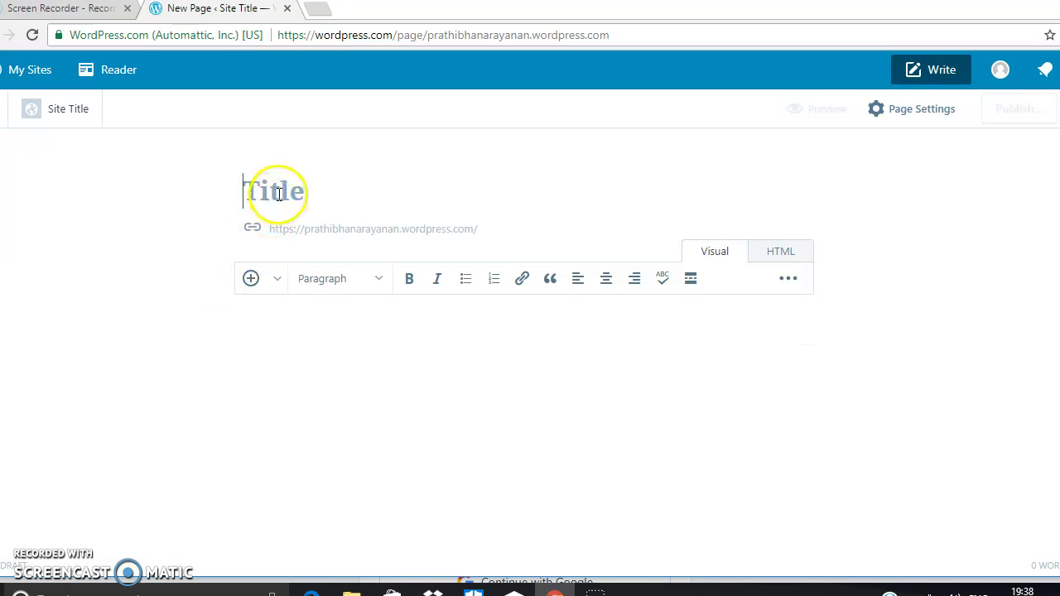
pyautogui.write('FDP')
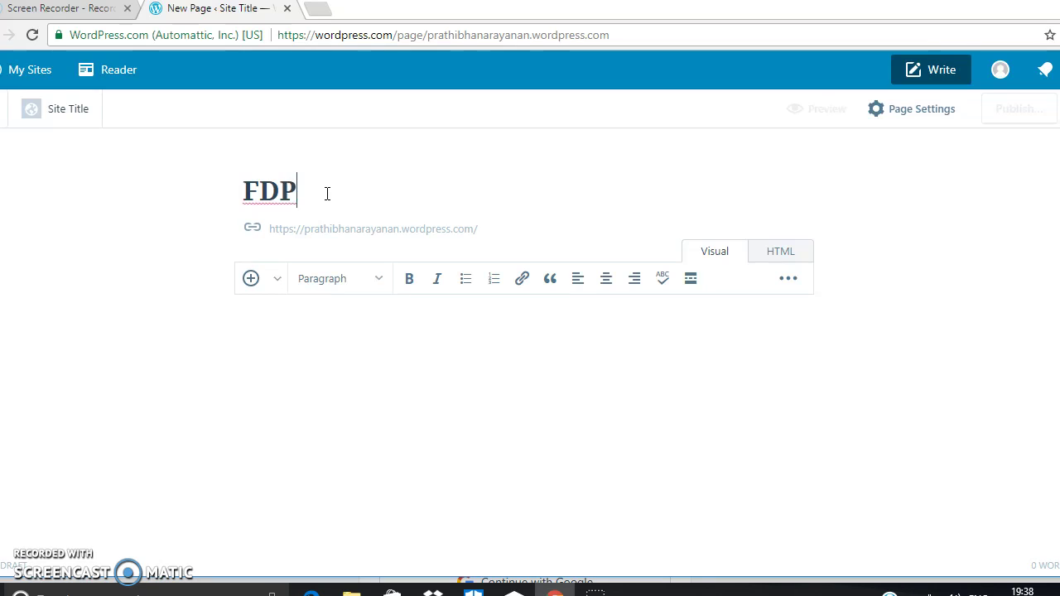
pyautogui.write('101x')
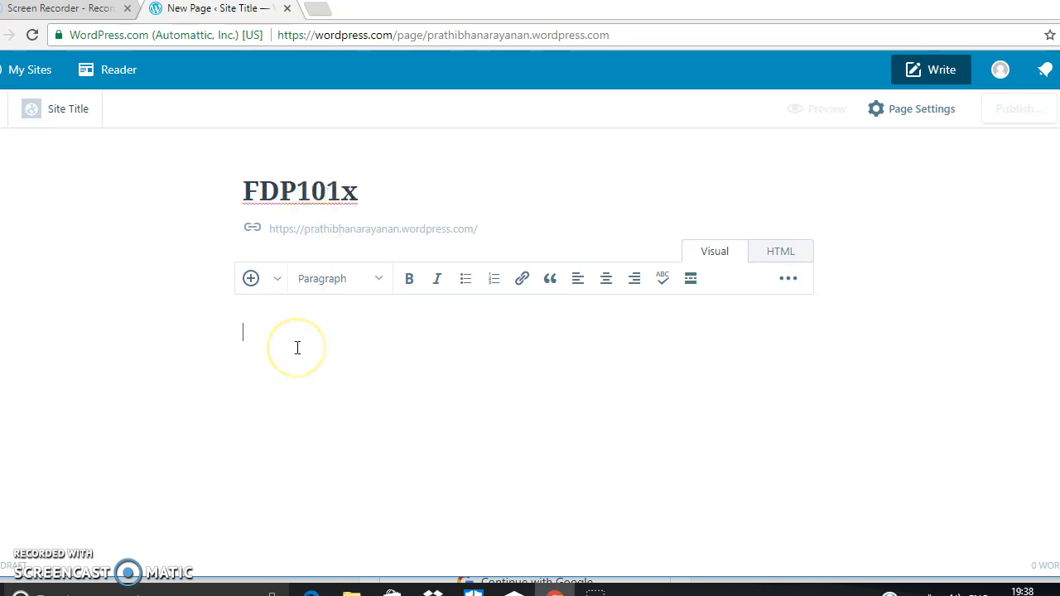
# Enter "Week 1 - Week 5" as the body text of the FDP101x page
pyautogui.write('Wee')
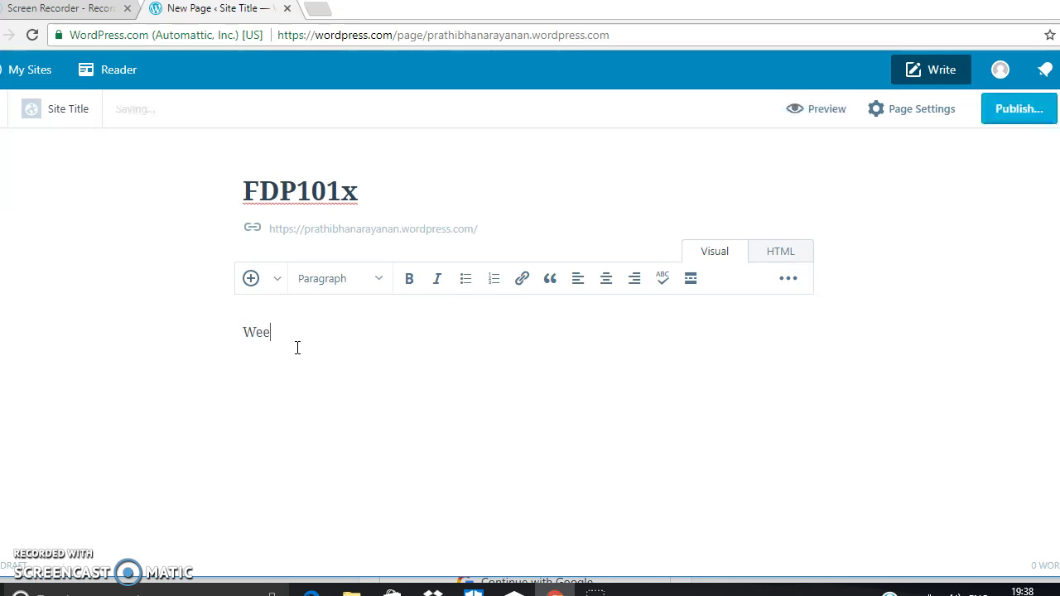
pyautogui.write('k 1')
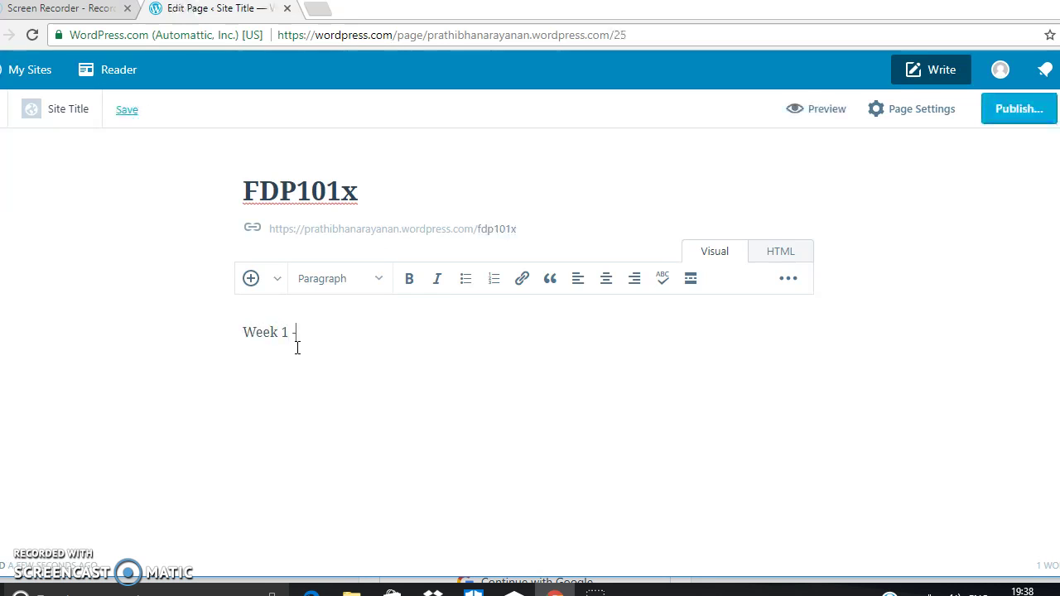
pyautogui.write(' - Week 5')
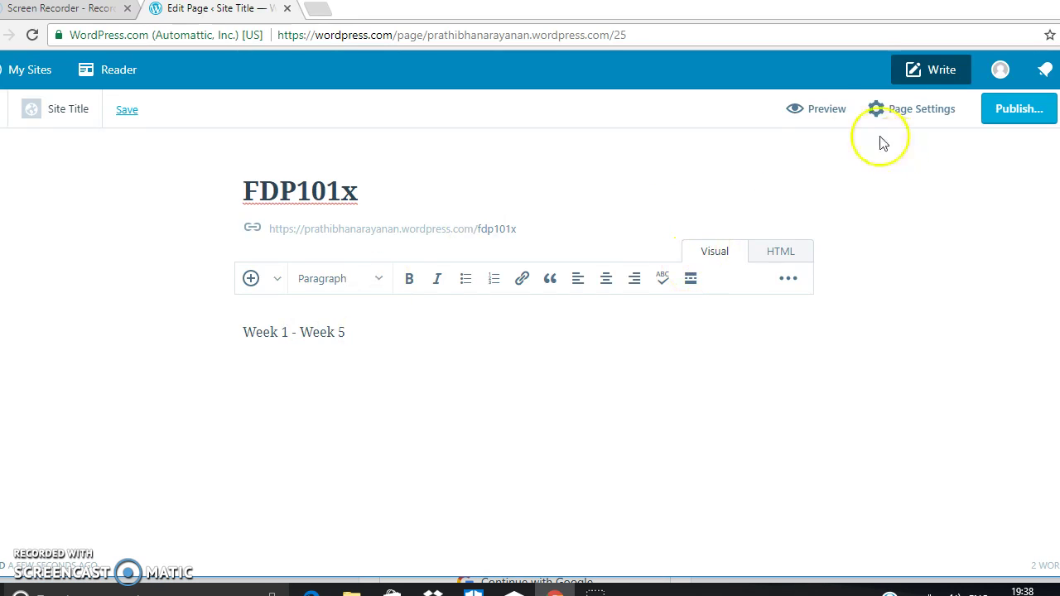
# Preview the FDP101x page draft and return to the page editor
pyautogui.click(833, 119)
pyautogui.click(833, 119)
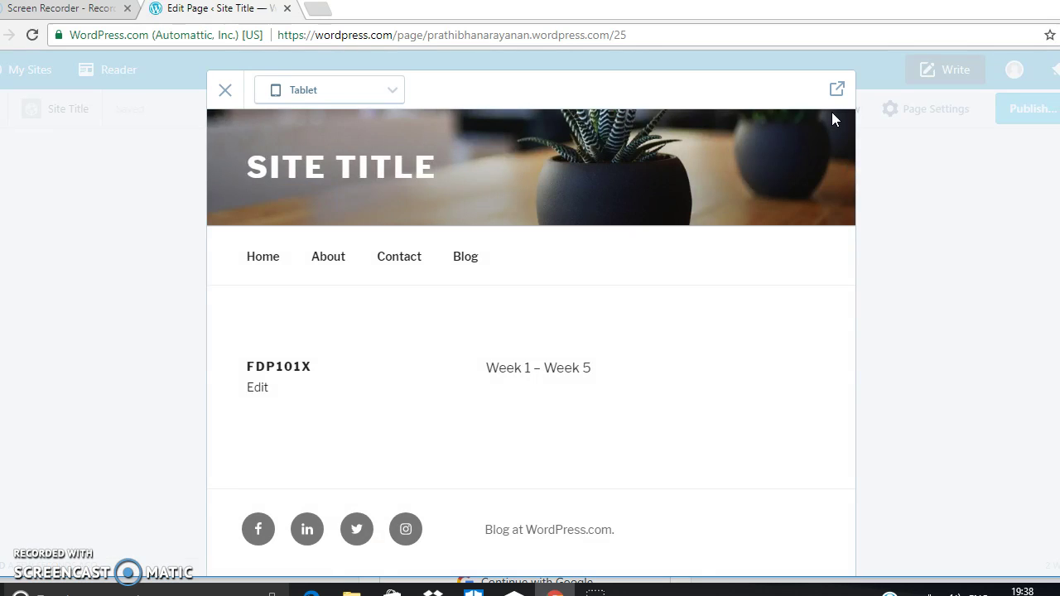
pyautogui.click(224, 90)
# Review the visibility options, keep the FDP101x page Public, and publish it immediately
pyautogui.click(1026, 120)
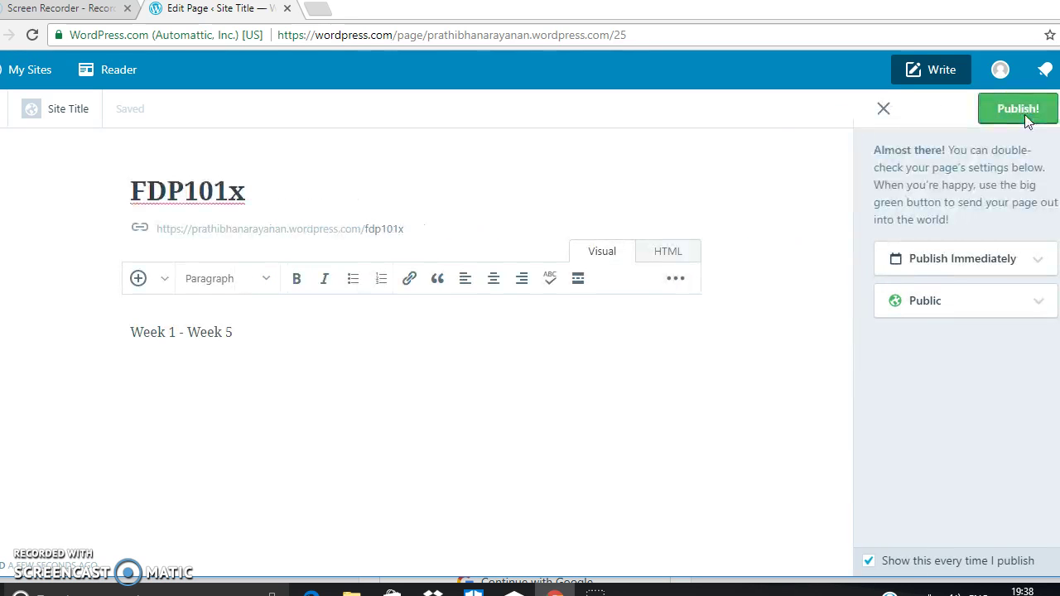
pyautogui.click(1040, 311)
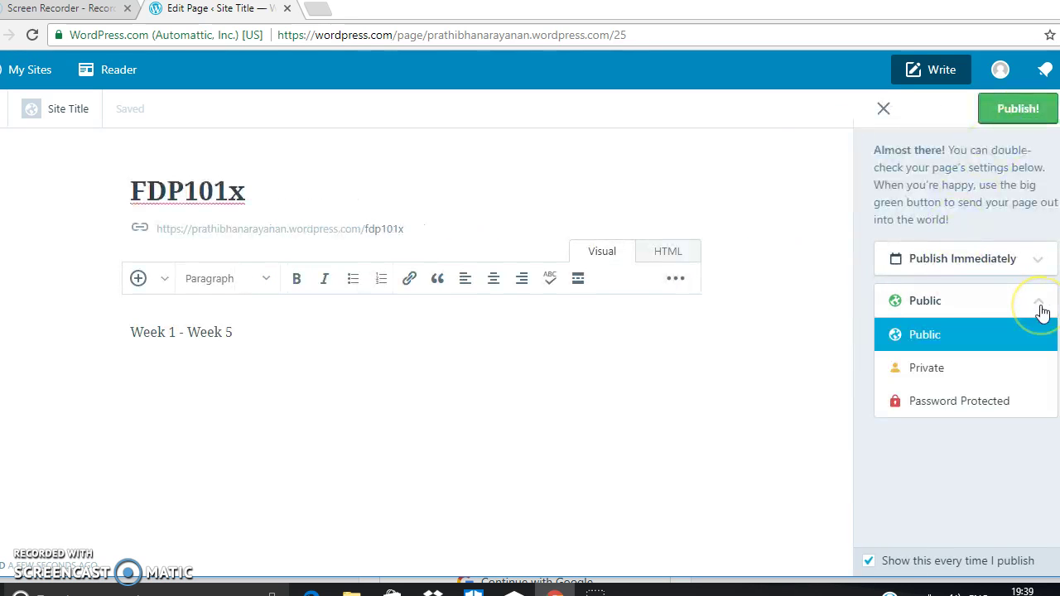
pyautogui.click(949, 342)
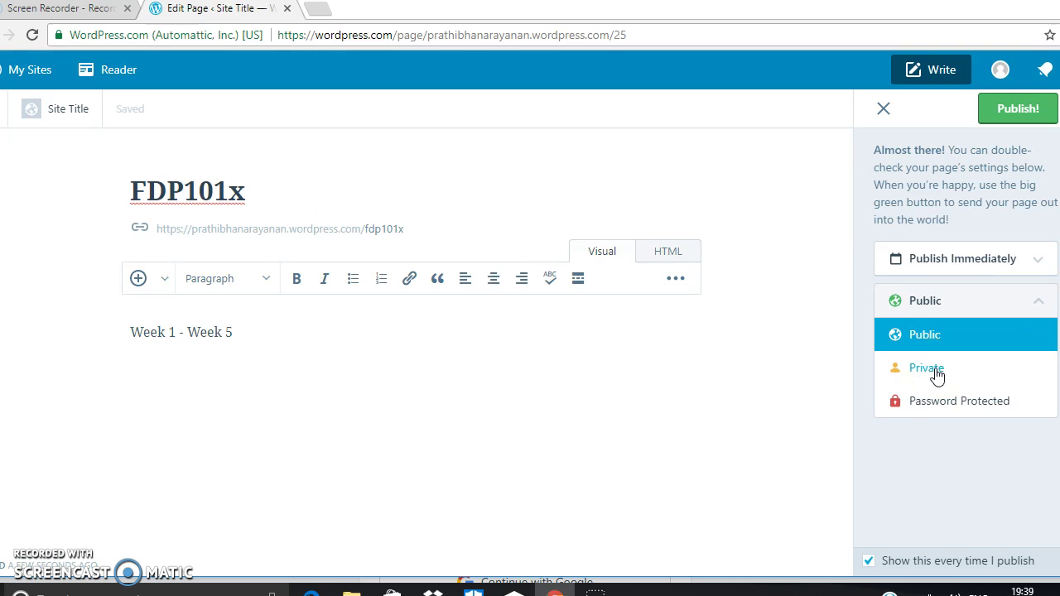
pyautogui.click(928, 374)
pyautogui.click(934, 336)
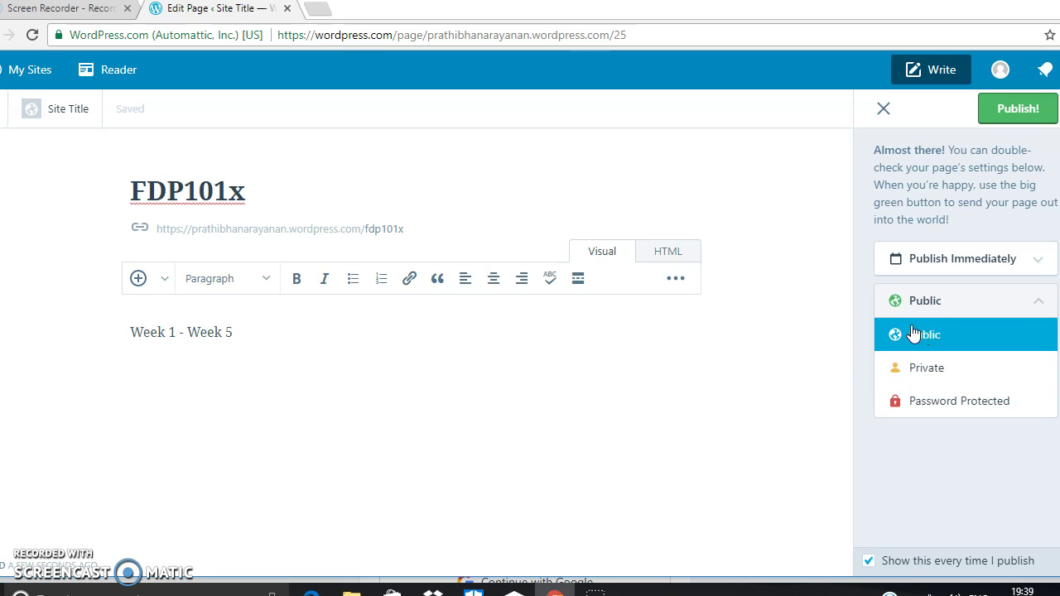
pyautogui.click(923, 331)
pyautogui.click(937, 322)
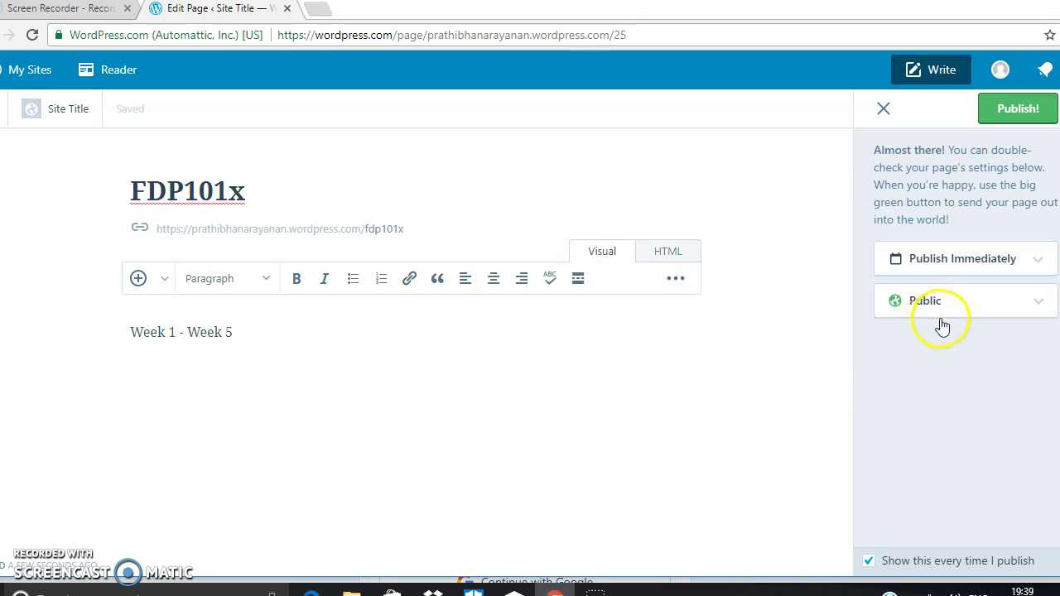
pyautogui.click(1018, 116)
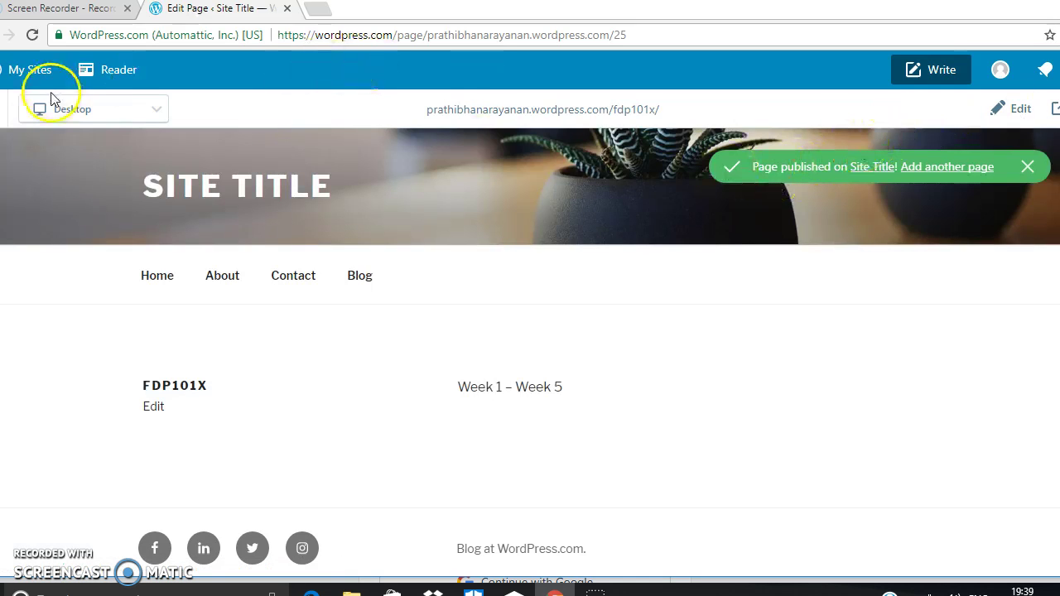
# Go back to the site's stats, strip wordpress.com/stats/day/ from the web address and load the site's own home page
pyautogui.hotkey('alt', 'Left')
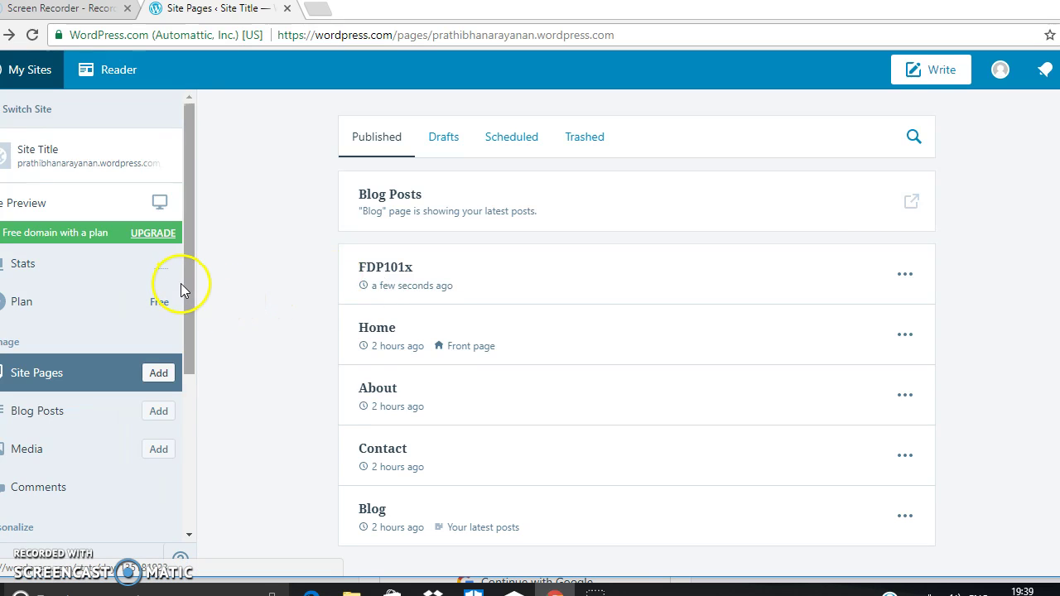
pyautogui.click(43, 71)
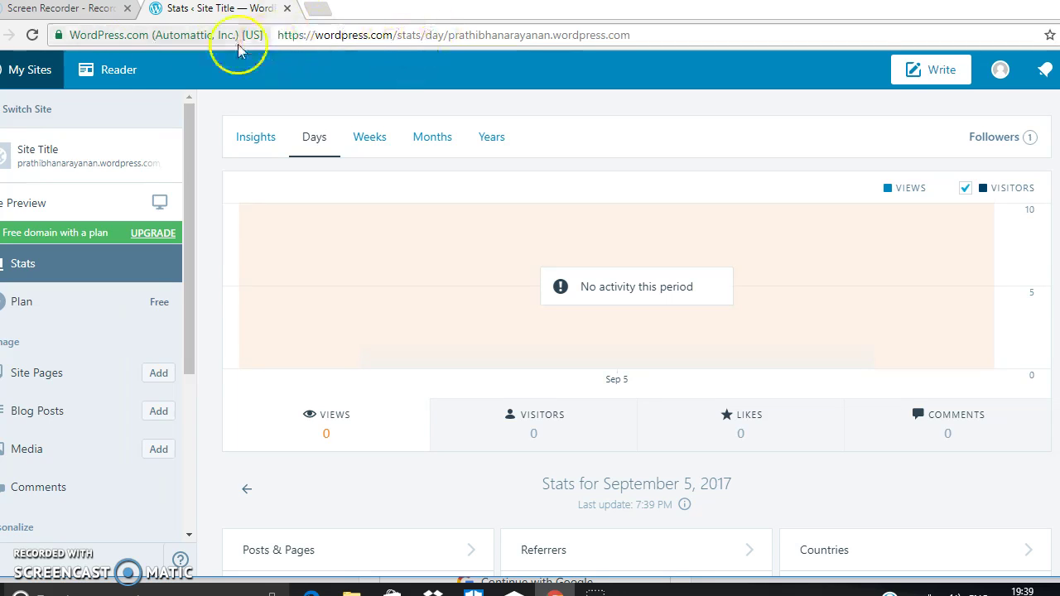
pyautogui.click(449, 40)
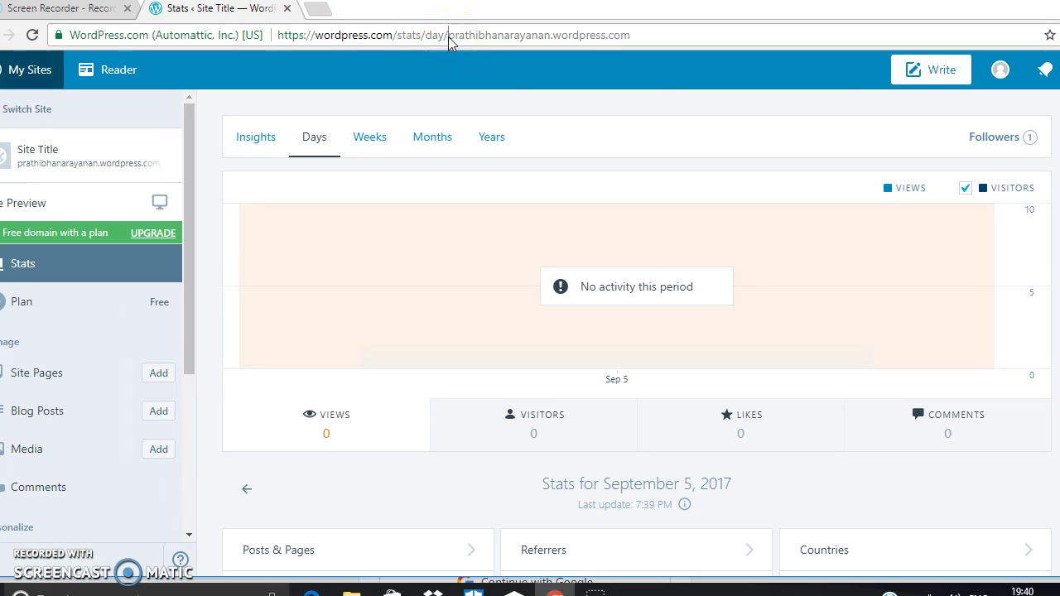
pyautogui.press('BackSpace')
pyautogui.press('BackSpace')
pyautogui.press('BackSpace')
pyautogui.press('BackSpace')
pyautogui.press('BackSpace')
pyautogui.press('BackSpace')
pyautogui.press('BackSpace')
pyautogui.press('BackSpace')
pyautogui.press('BackSpace')
pyautogui.press('BackSpace')
pyautogui.press('BackSpace')
pyautogui.press('BackSpace')
pyautogui.press('BackSpace')
pyautogui.press('BackSpace')
pyautogui.press('BackSpace')
pyautogui.press('BackSpace')
pyautogui.press('BackSpace')
pyautogui.press('BackSpace')
pyautogui.press('BackSpace')
pyautogui.press('BackSpace')
pyautogui.press('BackSpace')
pyautogui.press('BackSpace')
pyautogui.press('BackSpace')
pyautogui.press('BackSpace')
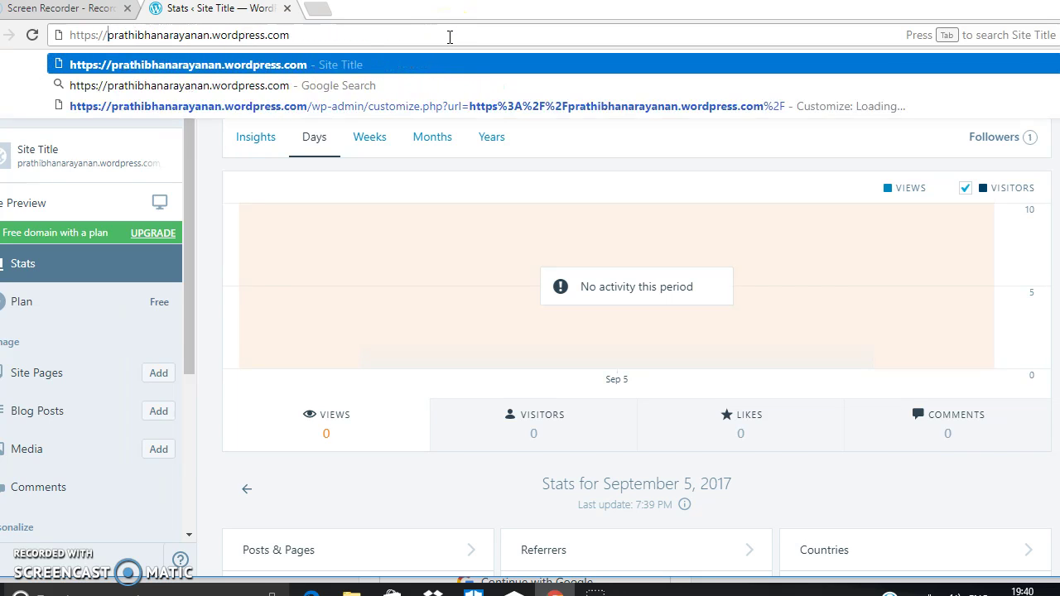
pyautogui.press('Return')
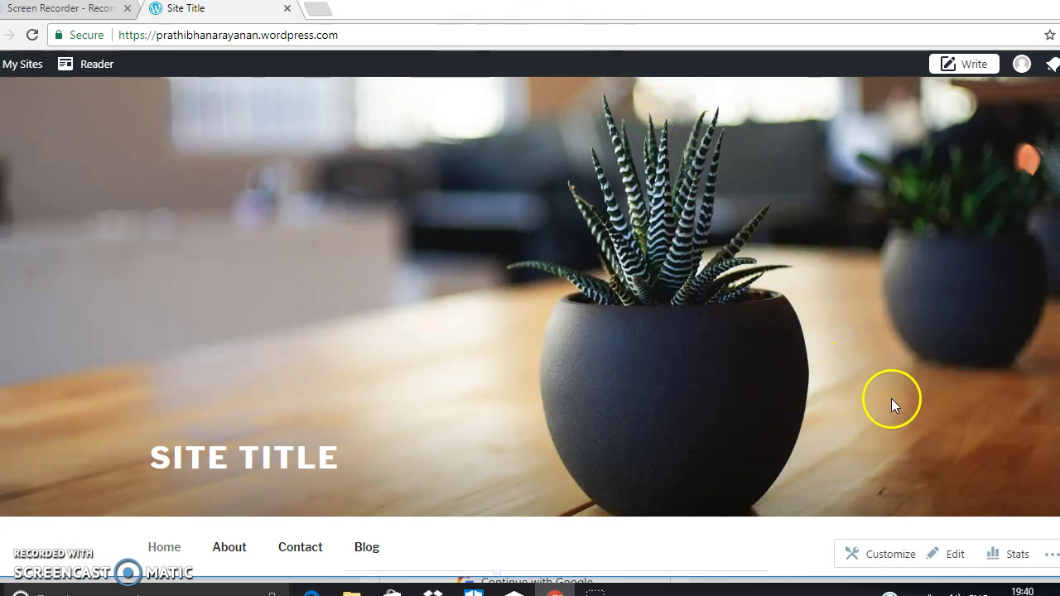
pyautogui.click(22, 65)
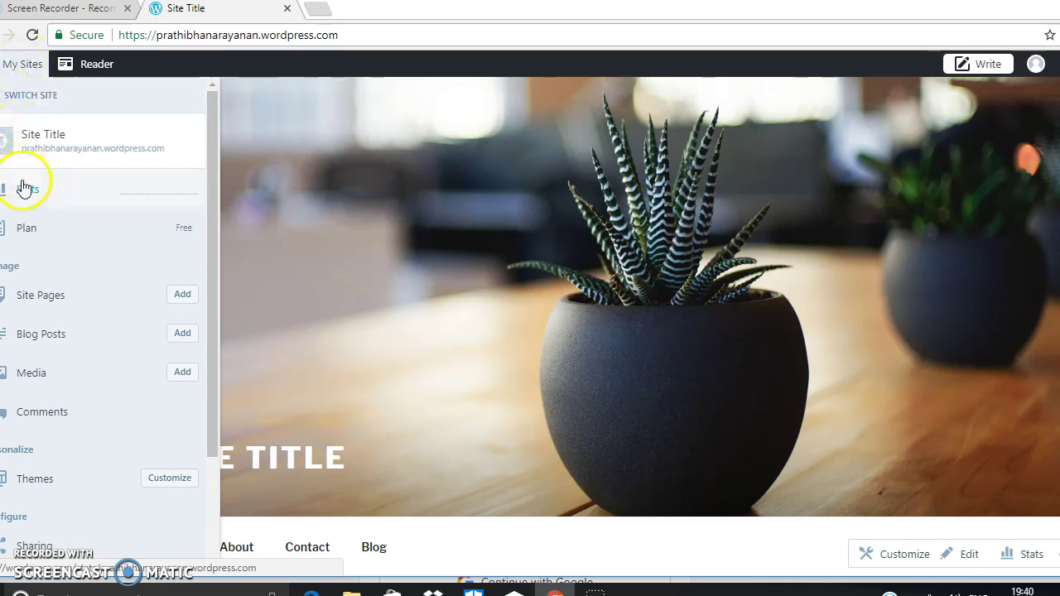
pyautogui.moveTo(211, 172); pyautogui.dragTo(216, 302)
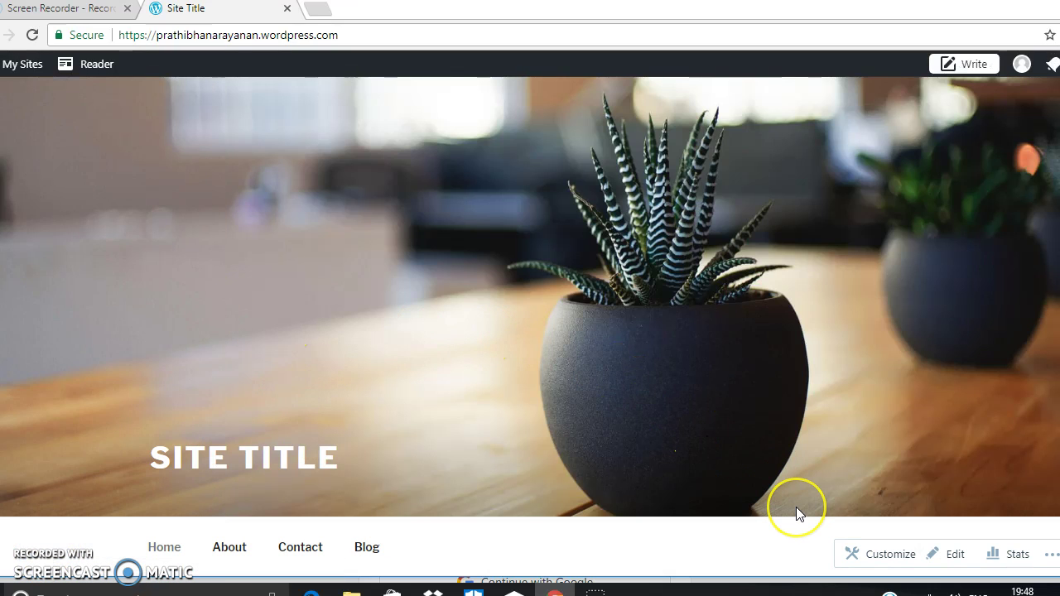
# Open the site customizer from the home page and go to the Primary menu in its Menus settings
pyautogui.click(885, 558)
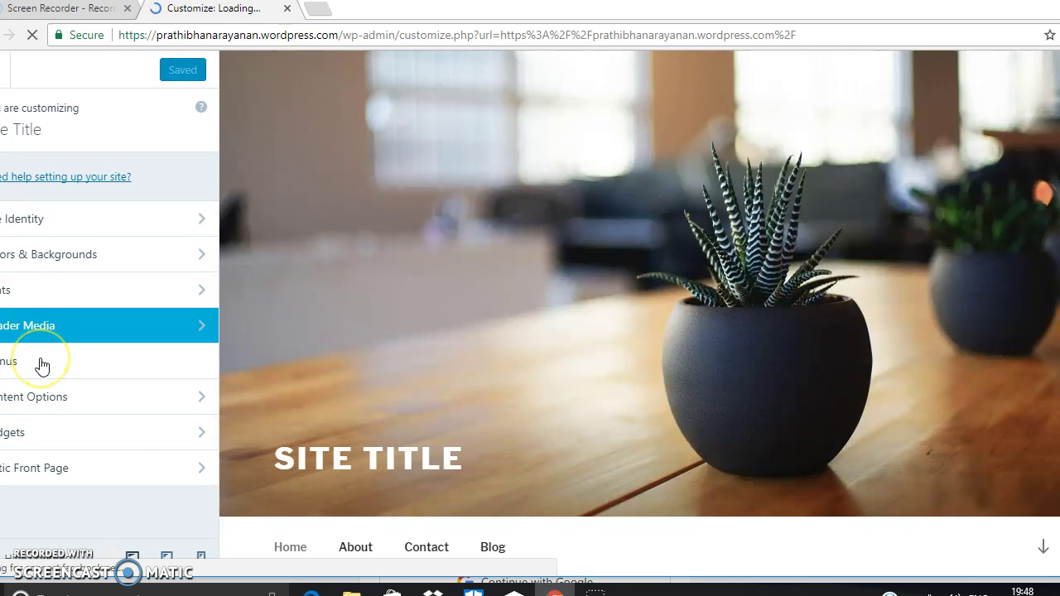
pyautogui.click(41, 363)
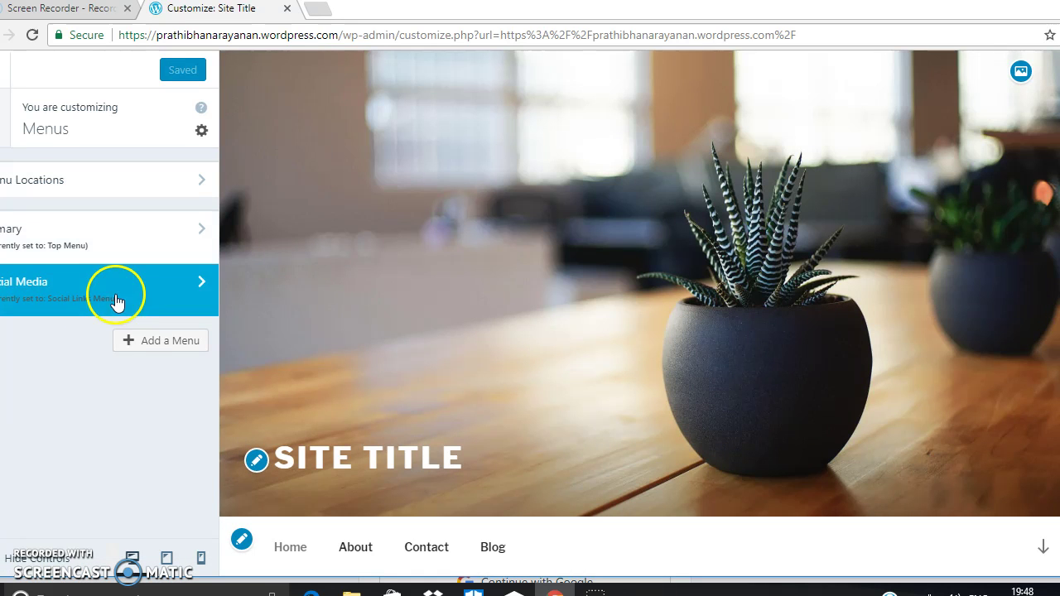
pyautogui.click(138, 345)
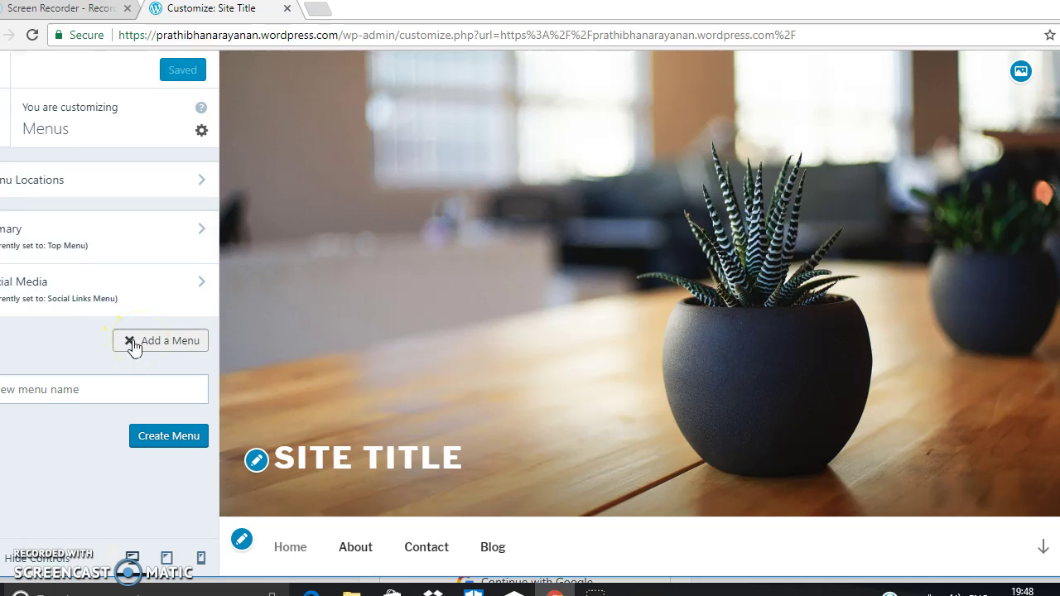
pyautogui.click(82, 235)
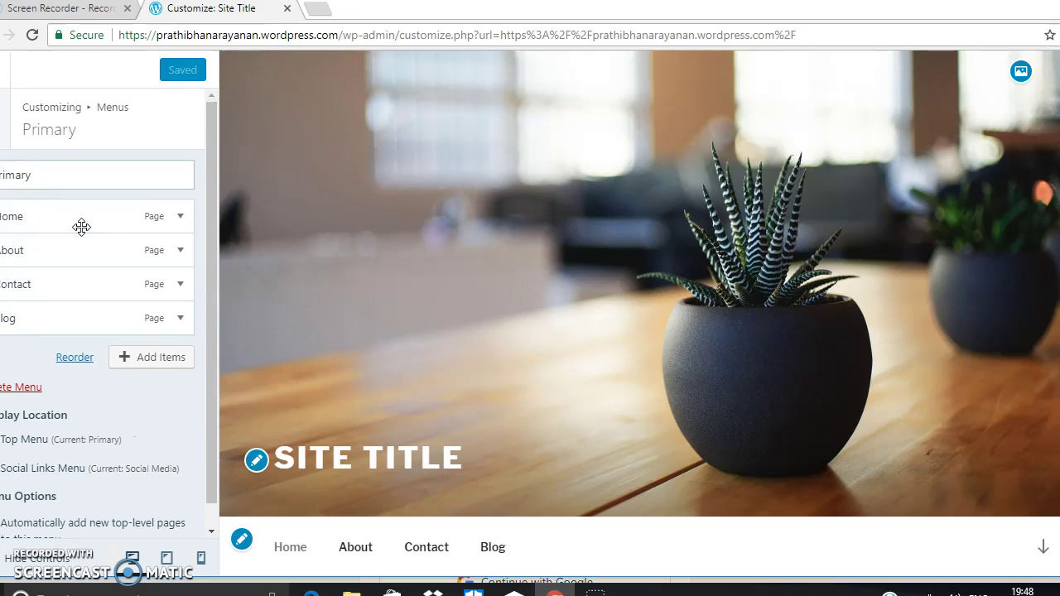
# Add the FDP101x page as an item to the Primary menu, and save and publish the change
pyautogui.click(162, 358)
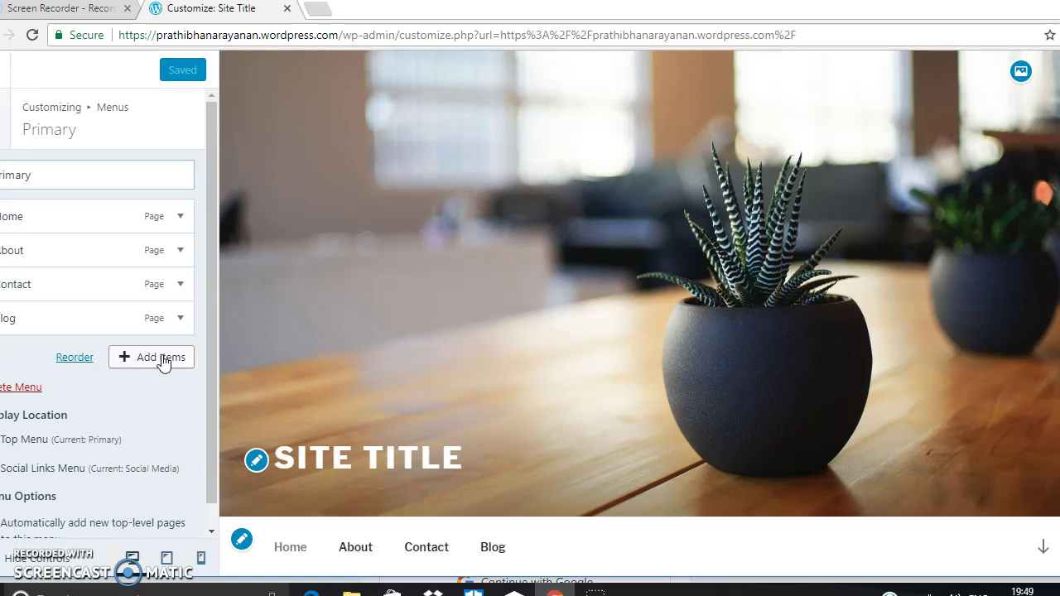
pyautogui.click(163, 362)
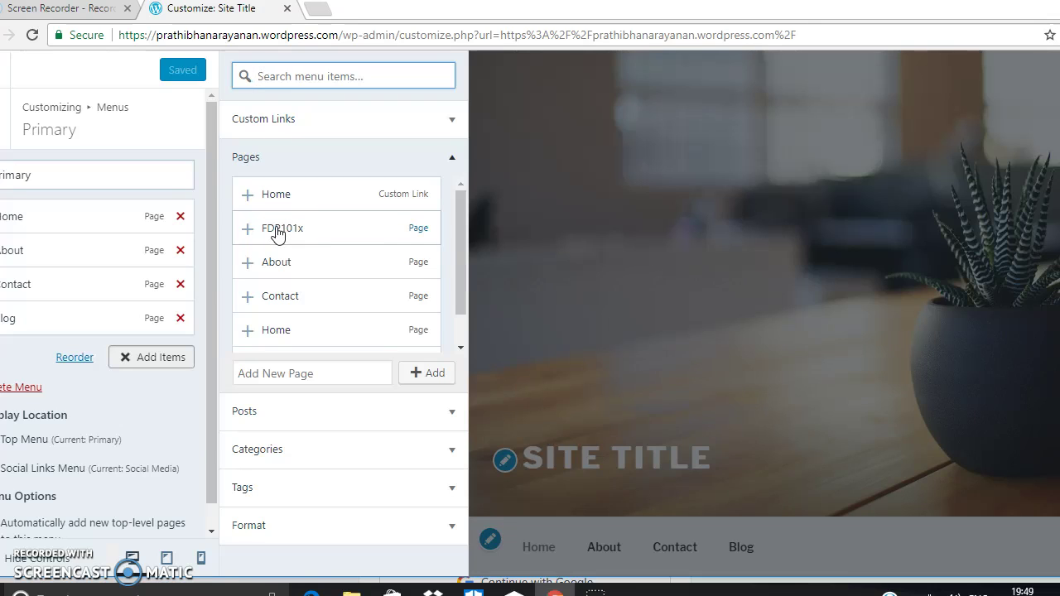
pyautogui.click(277, 232)
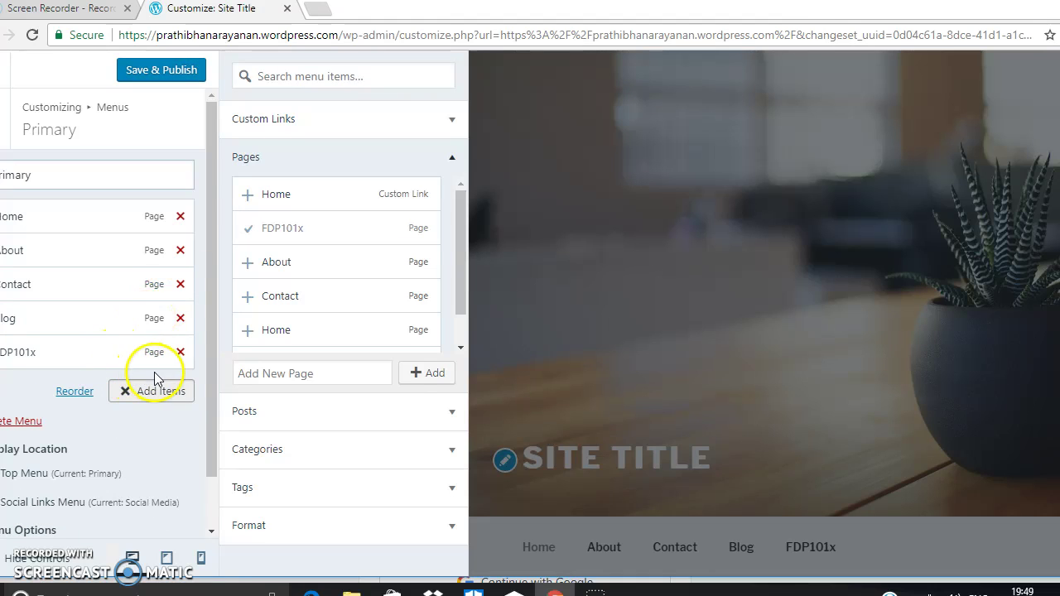
pyautogui.click(175, 75)
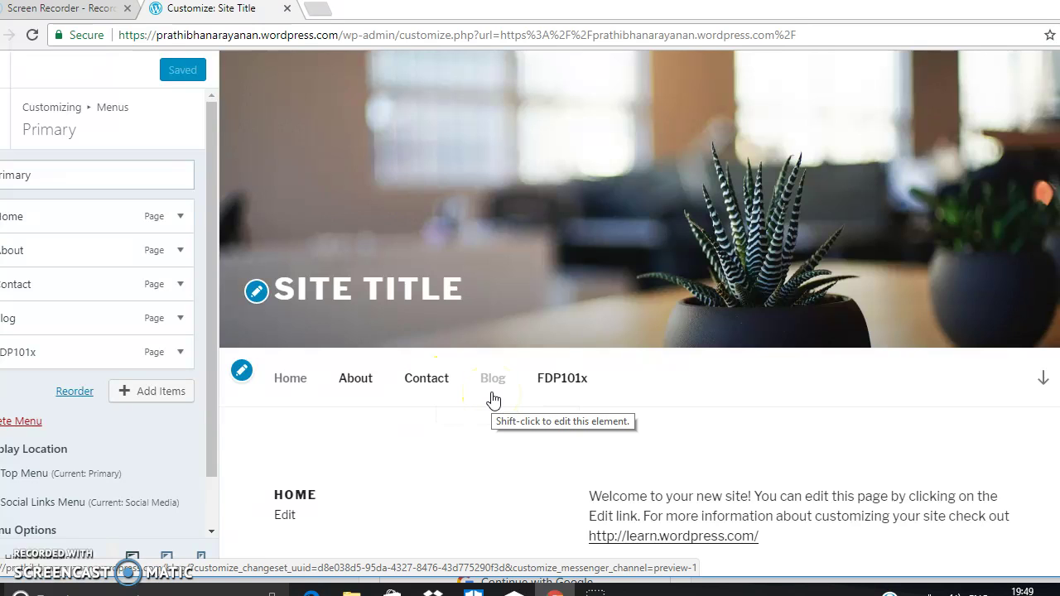
# View the FDP101x page in the customizer preview and look through the Primary menu's settings
pyautogui.click(551, 379)
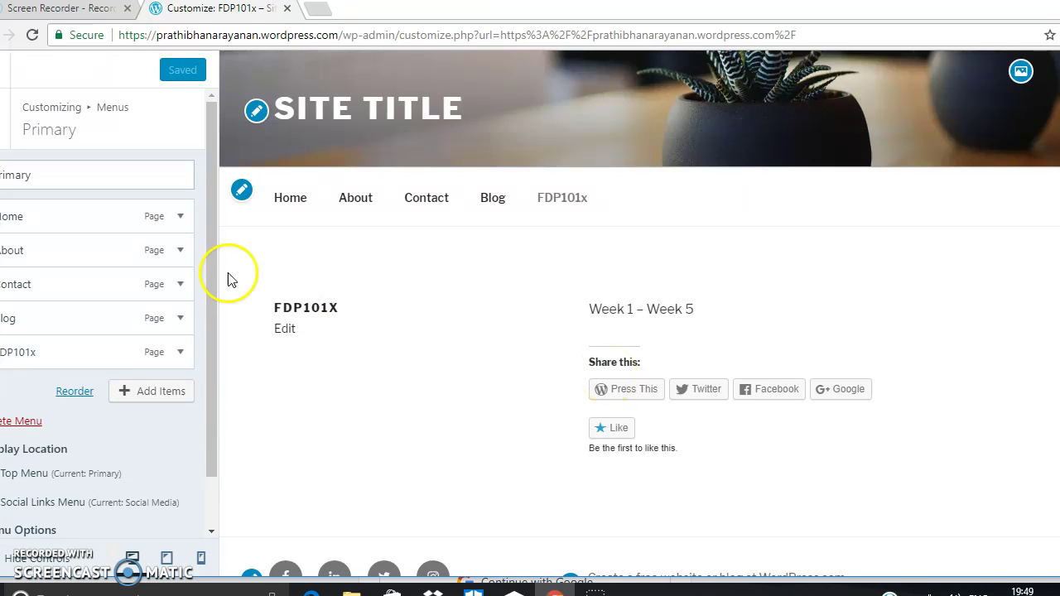
pyautogui.moveTo(209, 256); pyautogui.dragTo(211, 363)
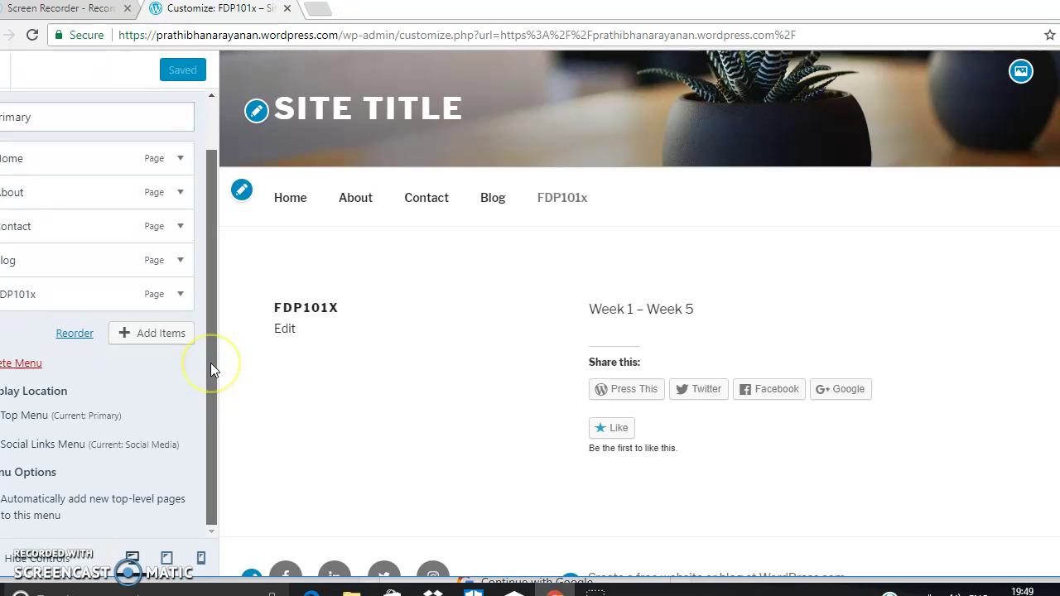
pyautogui.moveTo(211, 363); pyautogui.dragTo(211, 197)
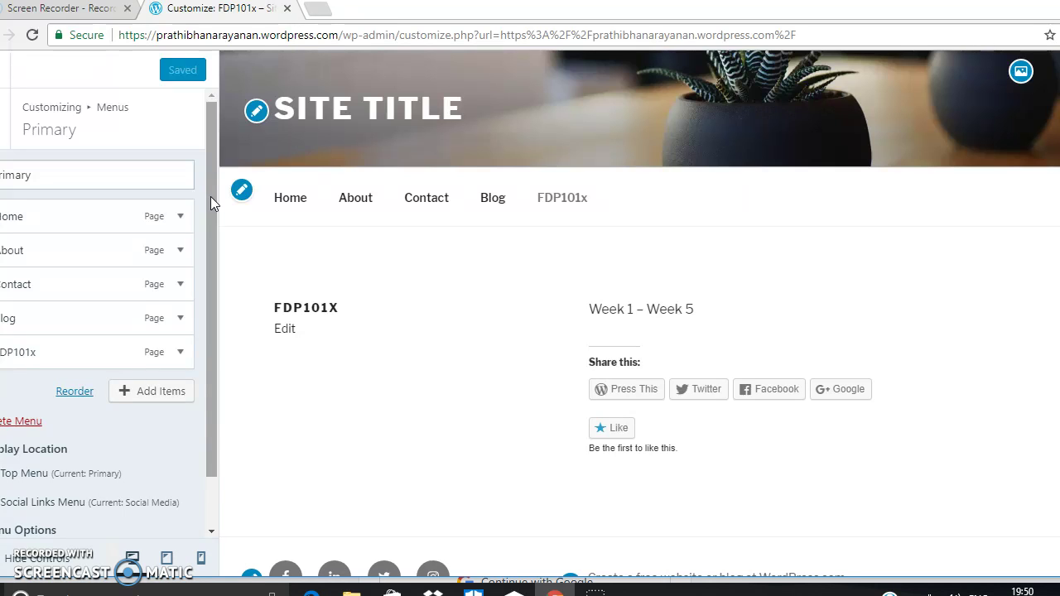
pyautogui.moveTo(211, 196); pyautogui.dragTo(206, 160)
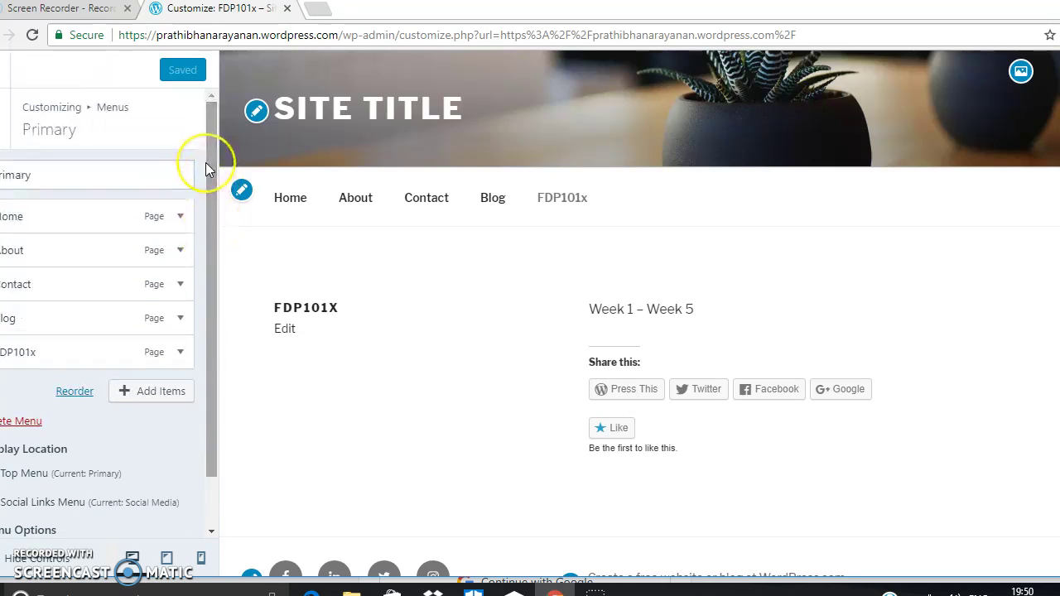